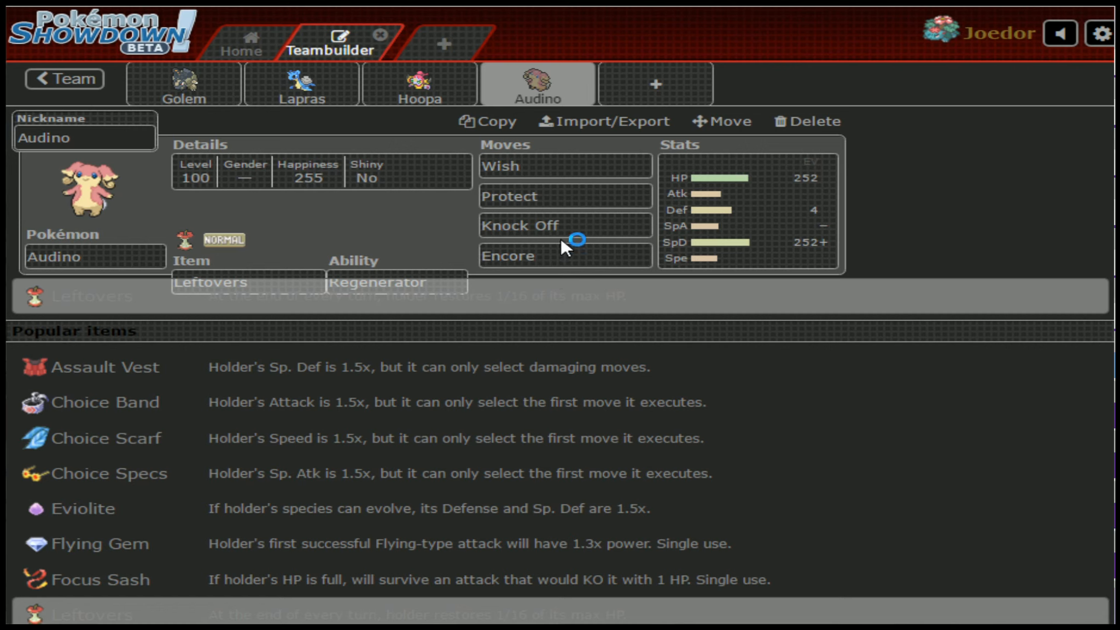
# Step: Check Audino's Encore slot, then switch to Hoopa's set with its Life Orb and moves
pyautogui.click(541, 259)
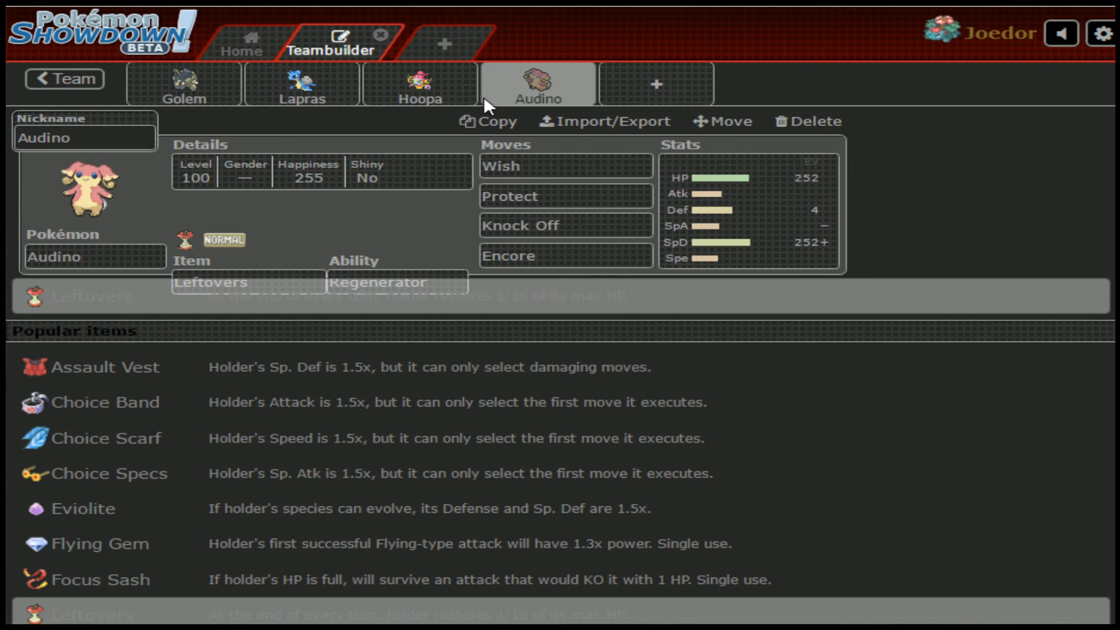
pyautogui.click(453, 83)
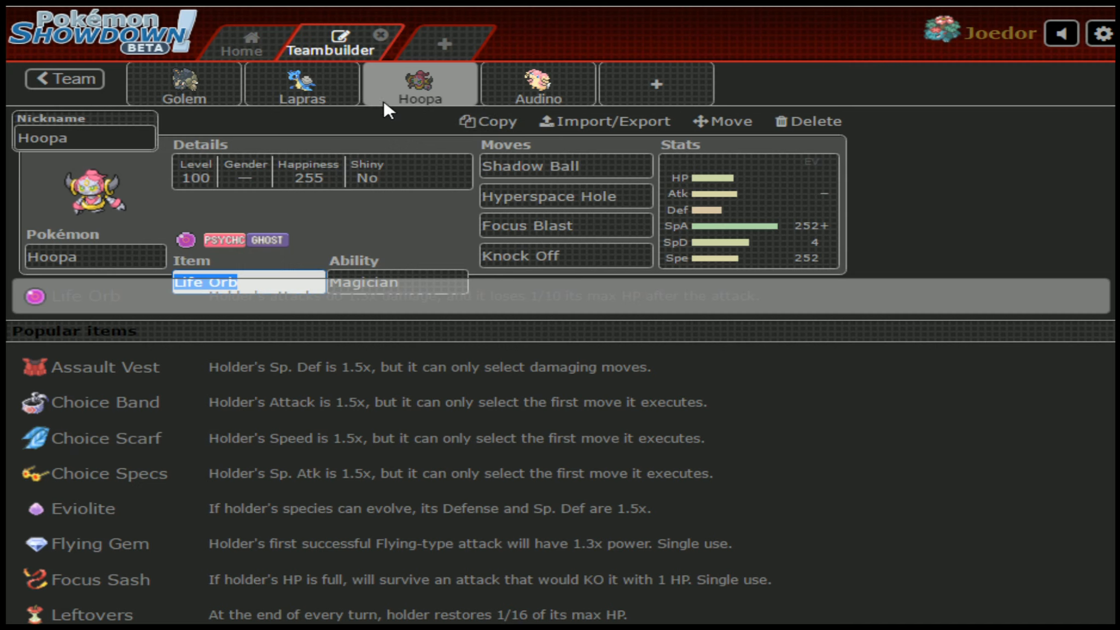
# Step: View Lapras's Choice Specs set, then move on to Golem-Alola's set
pyautogui.click(318, 95)
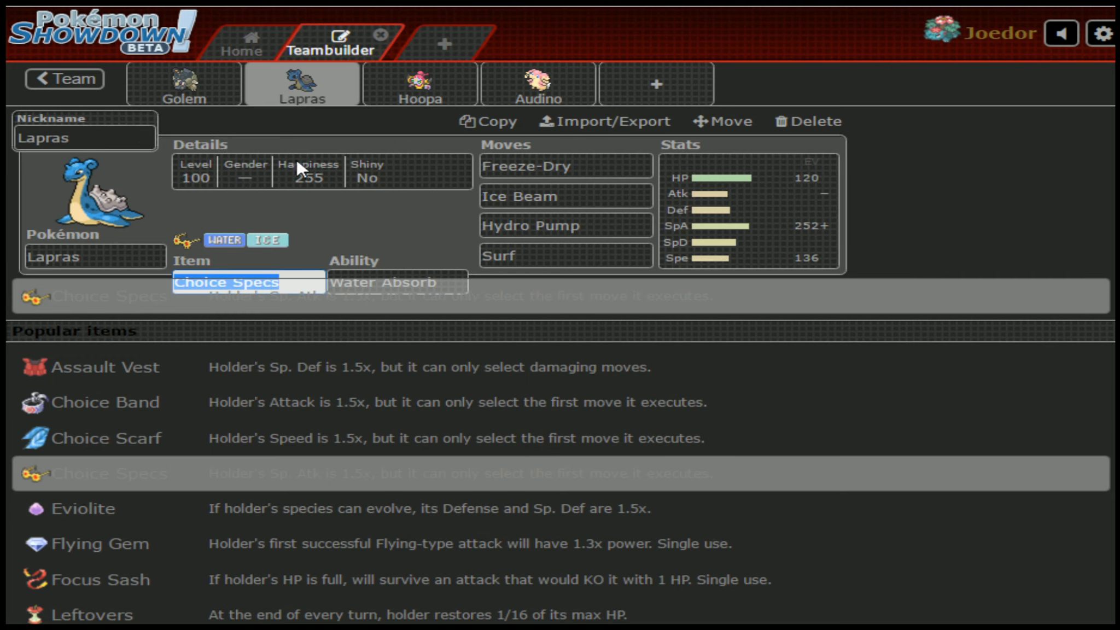
pyautogui.click(186, 83)
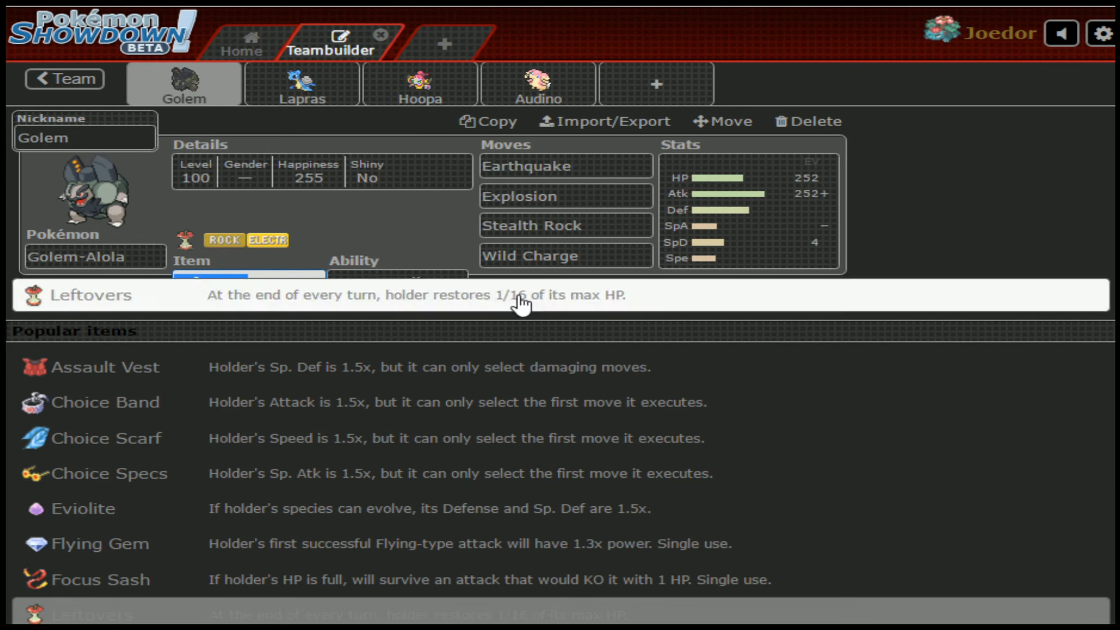
# Step: Review Golem-Alola's species, Wild Charge, Stealth Rock and Explosion moves, and ability options
pyautogui.click(385, 280)
pyautogui.click(165, 257)
pyautogui.click(289, 273)
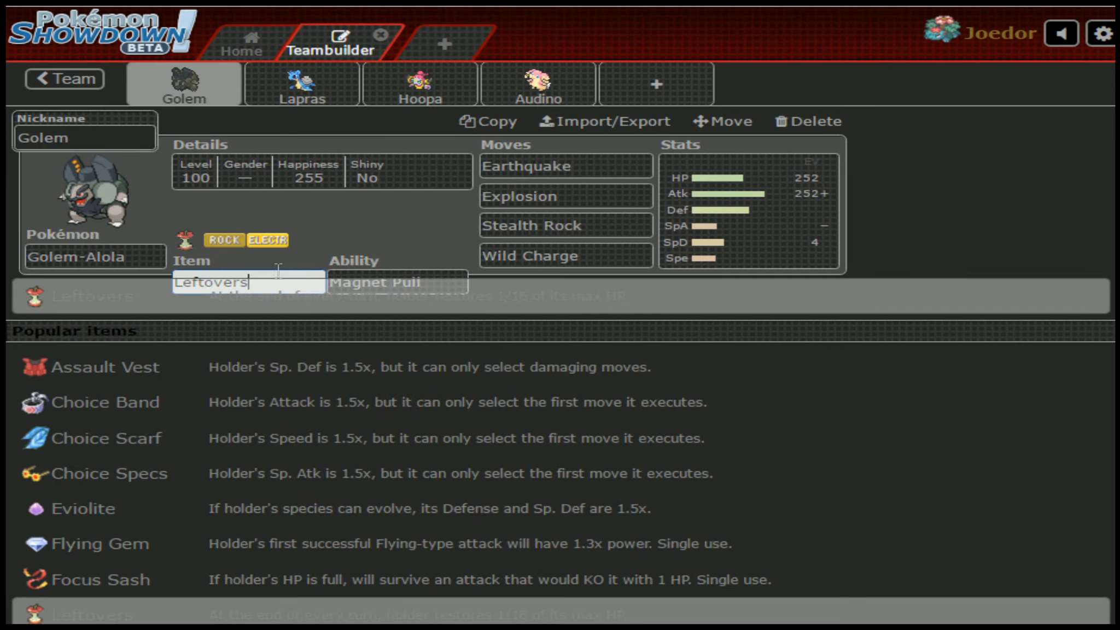
pyautogui.click(455, 274)
pyautogui.click(586, 255)
pyautogui.click(586, 220)
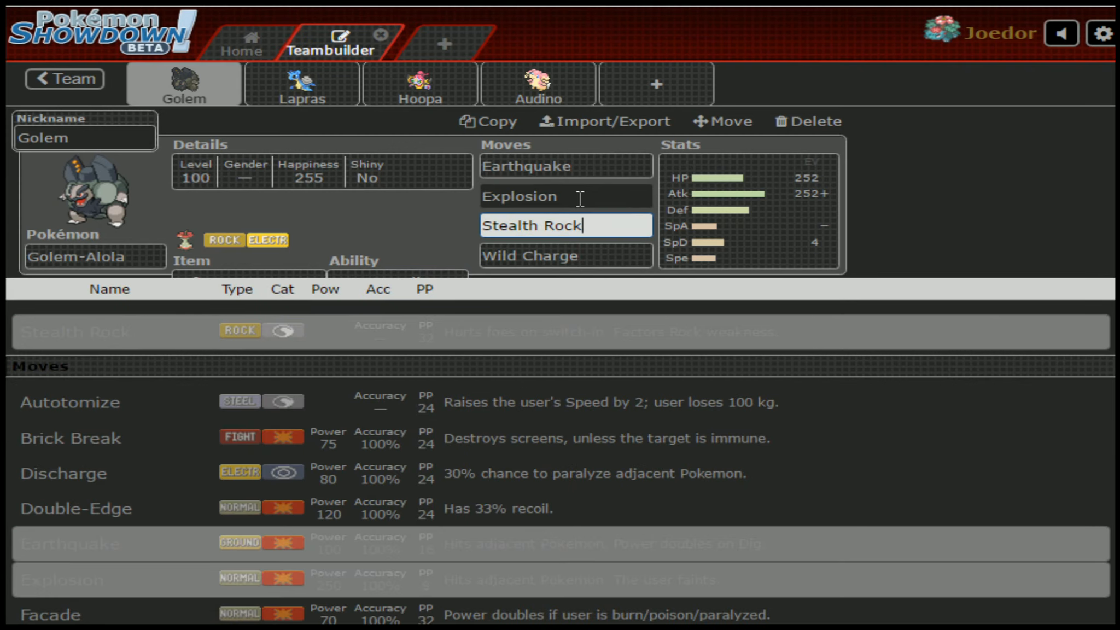
pyautogui.click(577, 196)
pyautogui.click(375, 279)
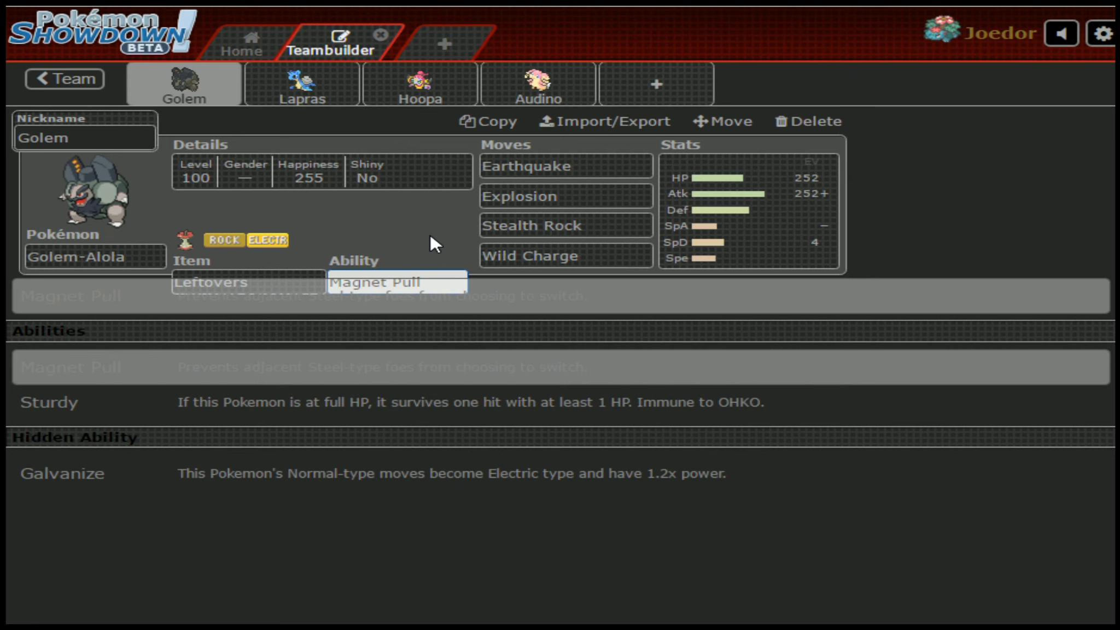
# Step: Show the team overview, return to the saved teams list and open Umbreons Week 2
pyautogui.click(59, 80)
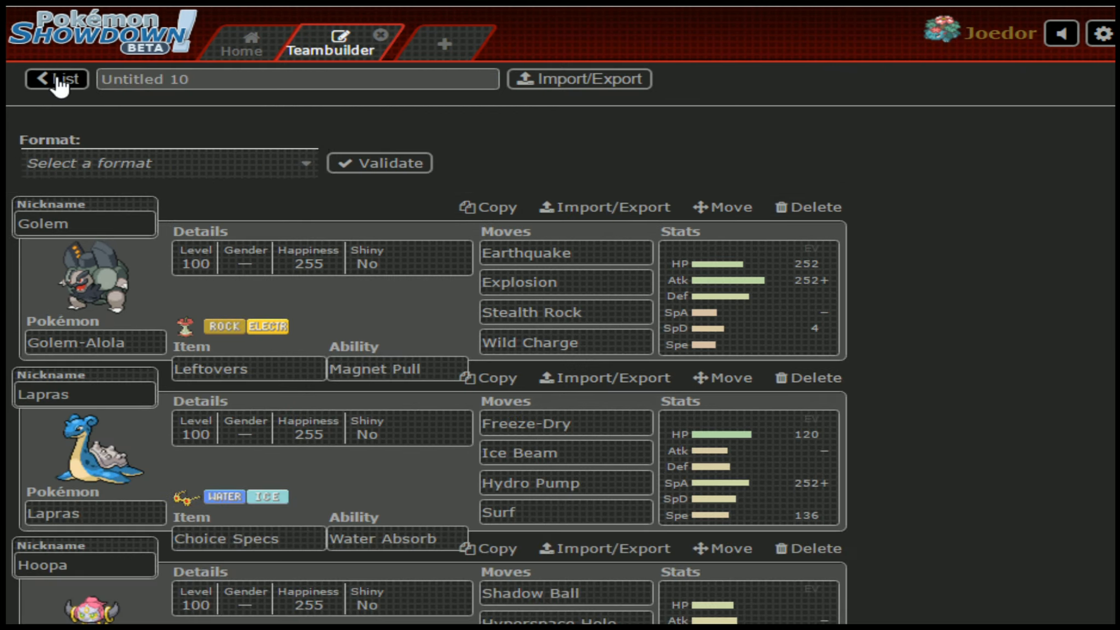
pyautogui.click(60, 81)
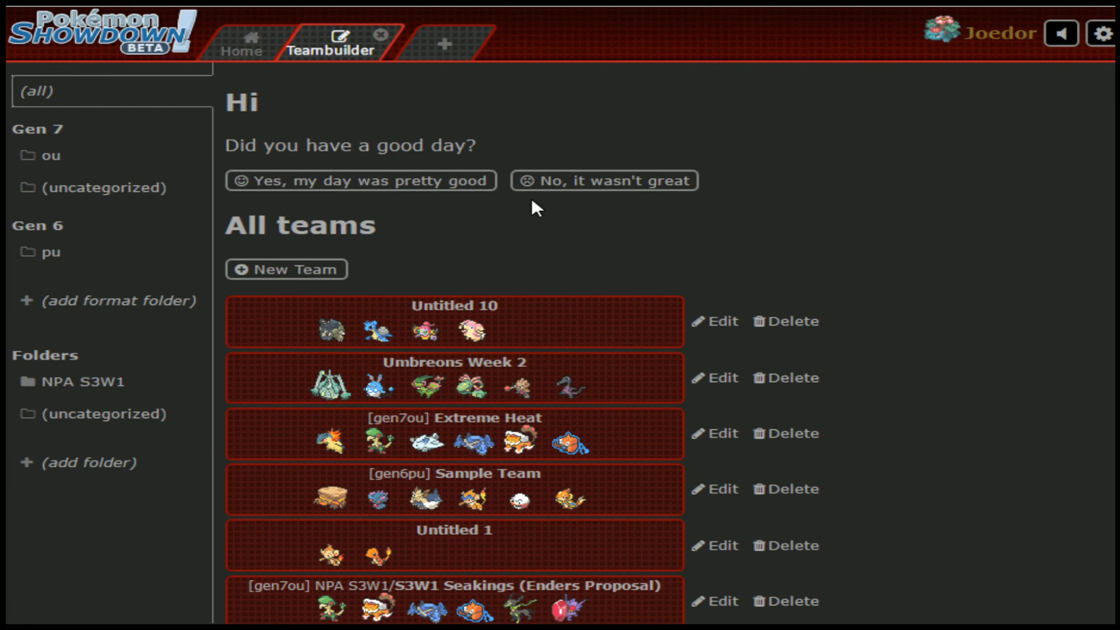
pyautogui.click(598, 386)
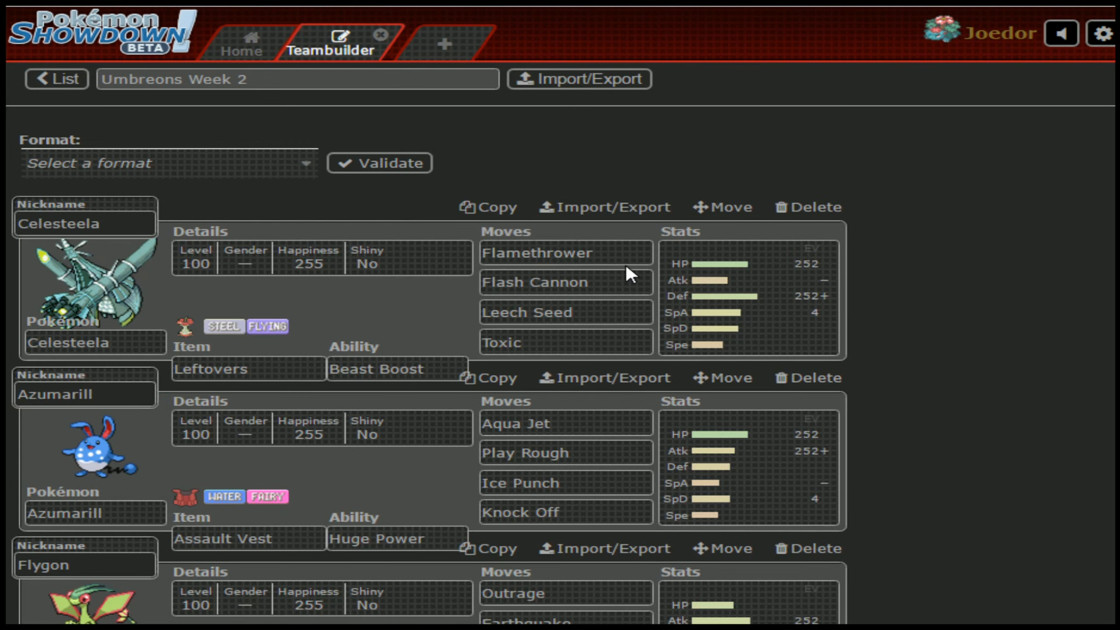
pyautogui.scroll(-2, 543, 186)
pyautogui.scroll(-1, 289, 174)
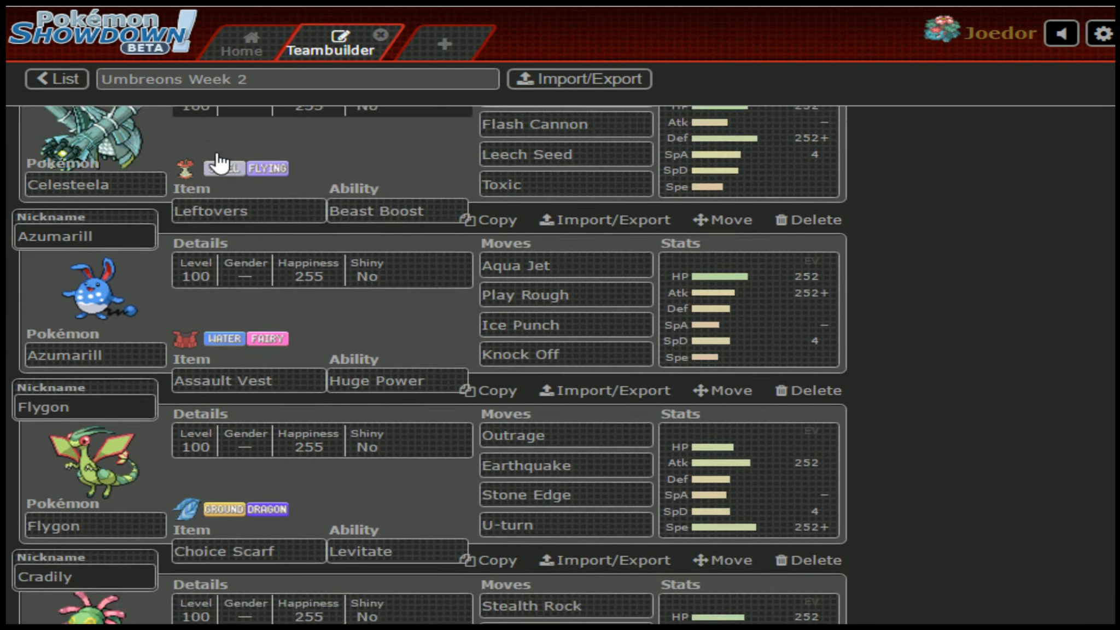
pyautogui.scroll(-3, 210, 180)
pyautogui.scroll(-2, 190, 182)
pyautogui.scroll(8, 272, 349)
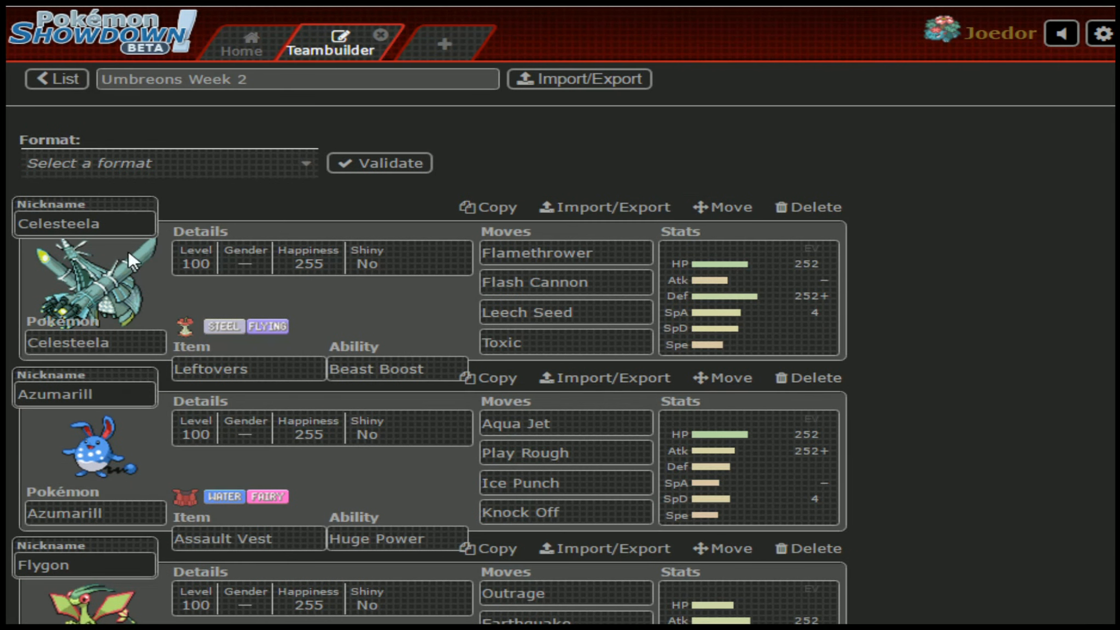
pyautogui.scroll(-2, 162, 281)
pyautogui.scroll(-3, 173, 265)
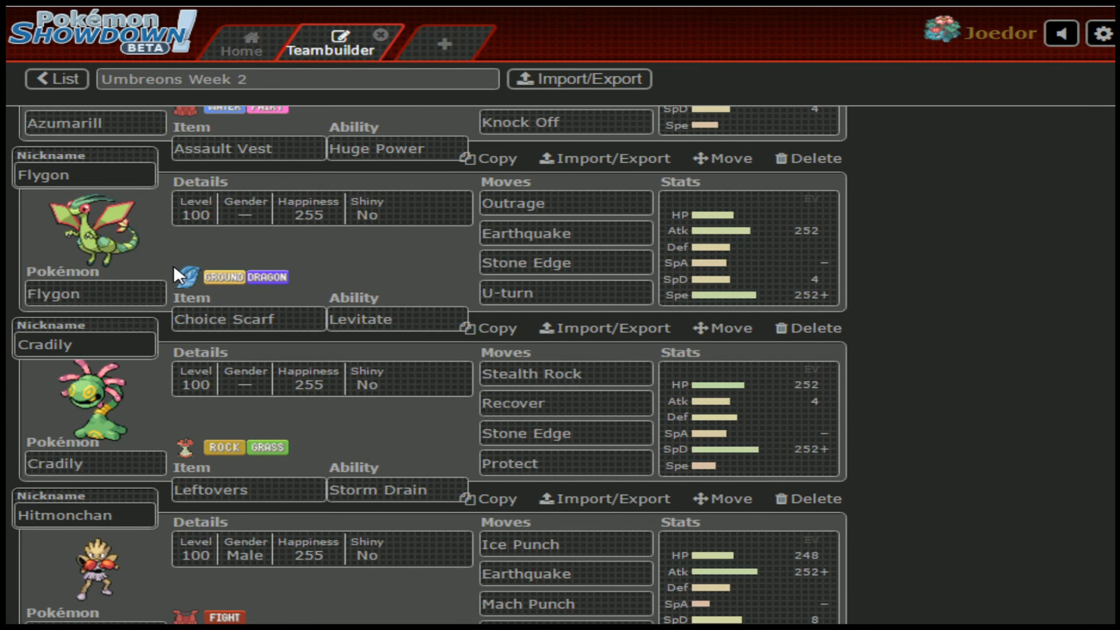
pyautogui.scroll(-1, 175, 271)
pyautogui.scroll(-2, 175, 275)
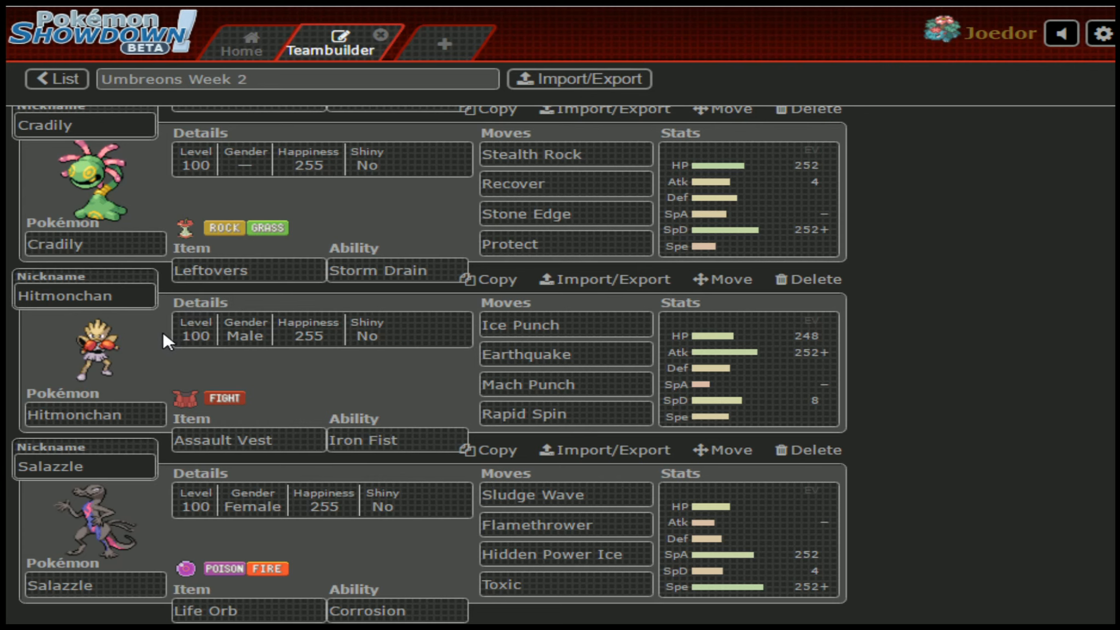
pyautogui.scroll(3, 226, 366)
pyautogui.scroll(-2, 225, 365)
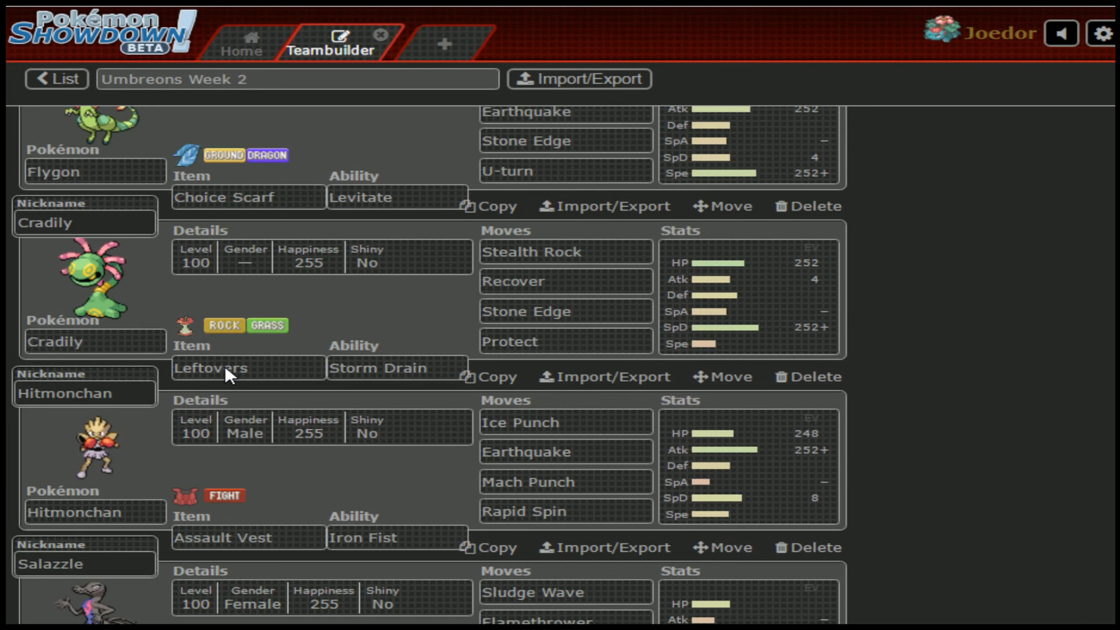
pyautogui.scroll(-2, 223, 370)
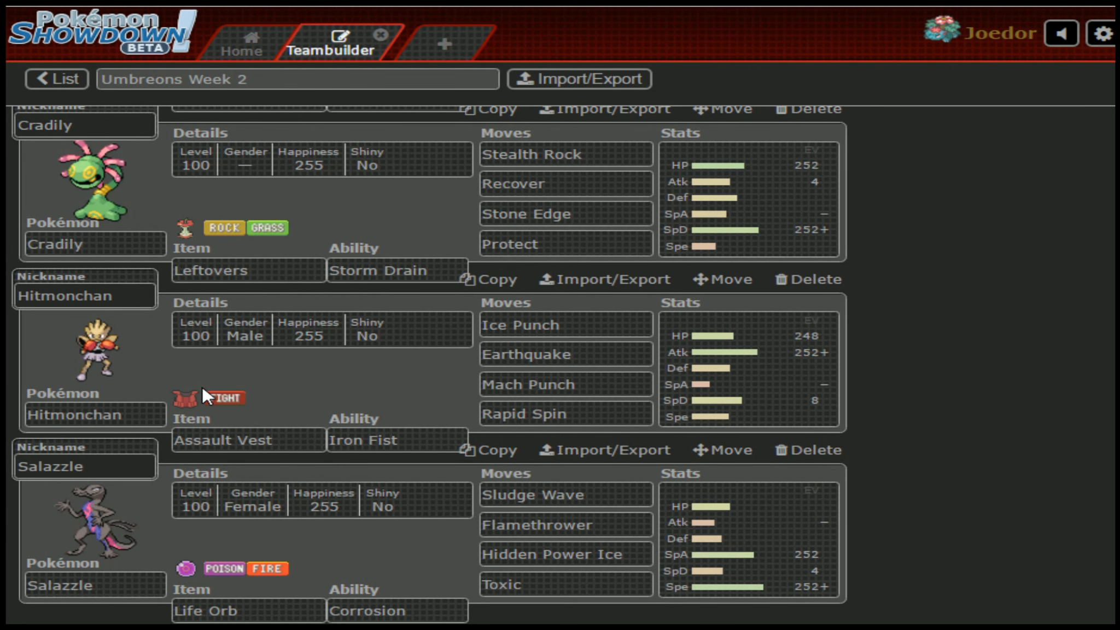
pyautogui.scroll(2, 203, 385)
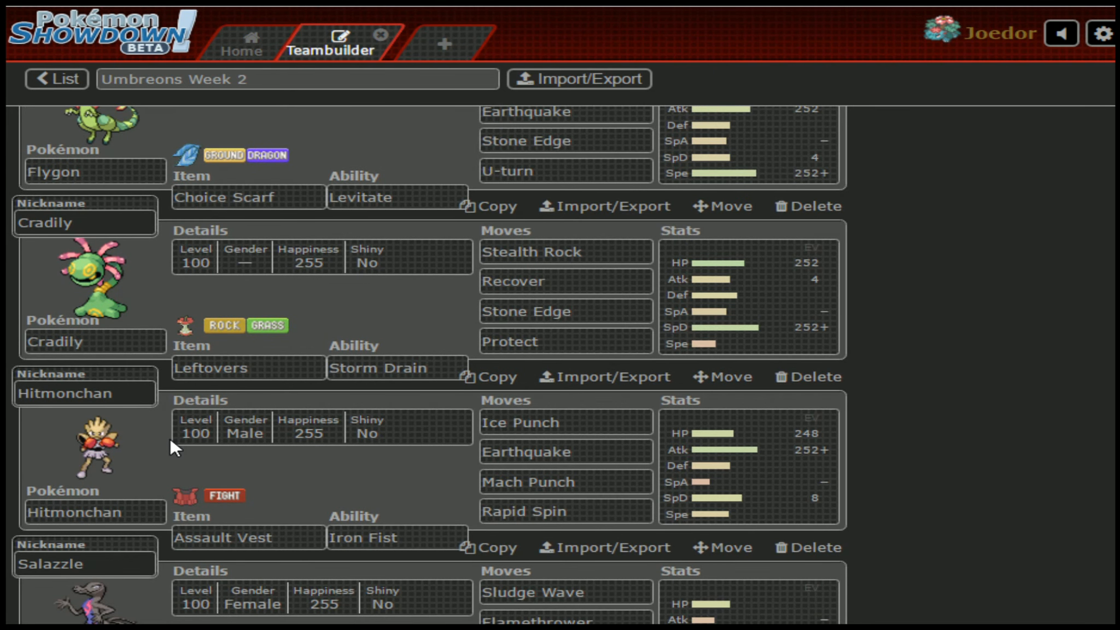
pyautogui.scroll(5, 263, 455)
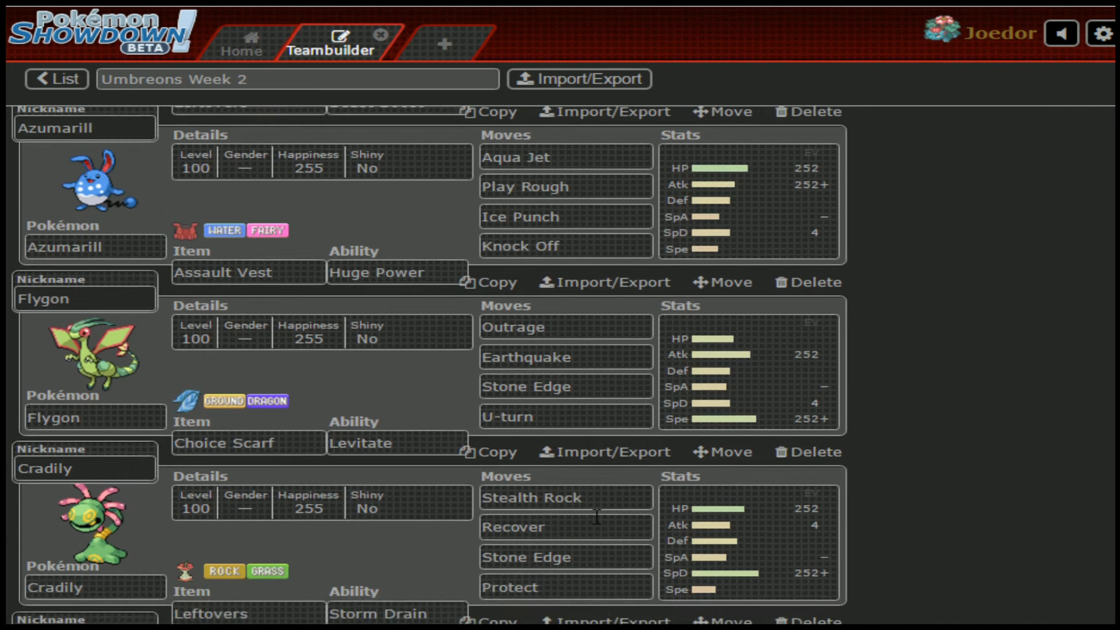
pyautogui.scroll(-7, 438, 481)
pyautogui.scroll(6, 595, 513)
pyautogui.scroll(2, 595, 515)
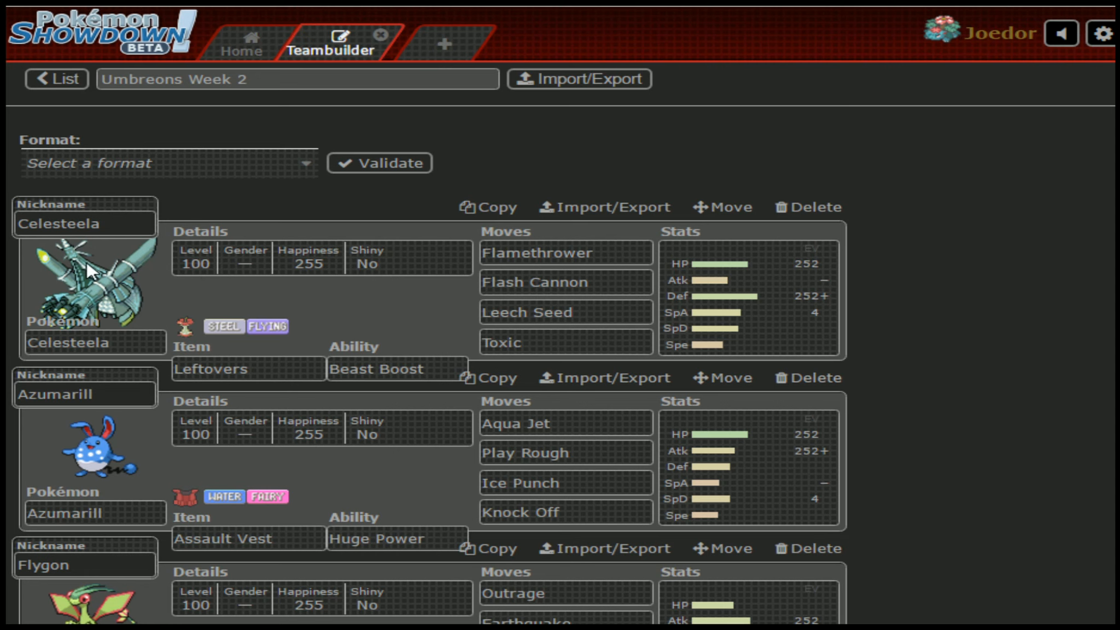
pyautogui.scroll(-1, 252, 230)
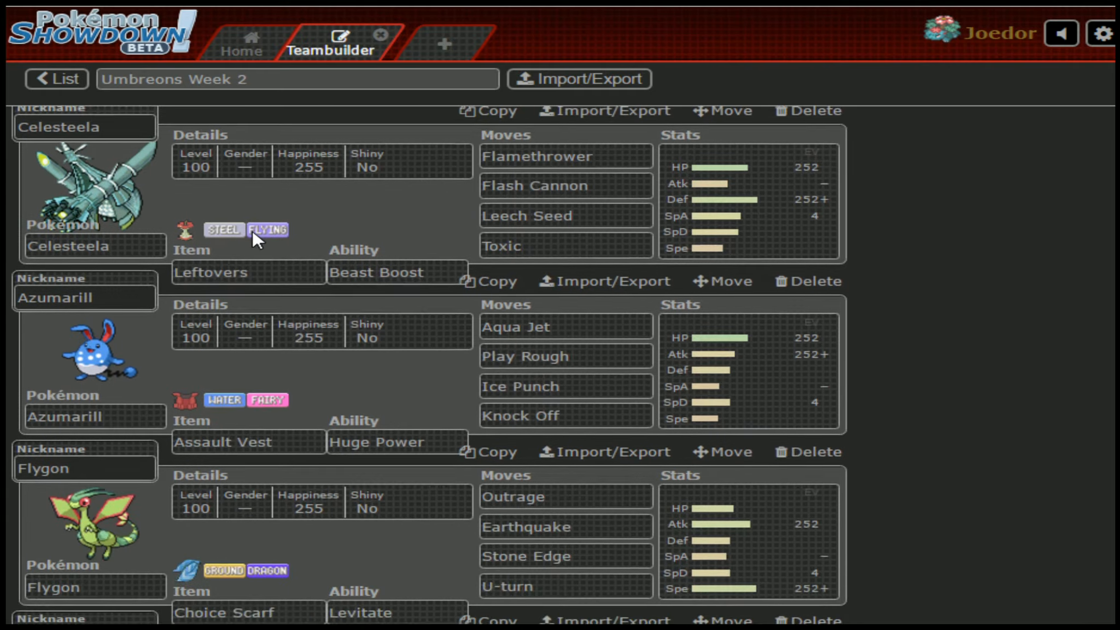
pyautogui.scroll(1, 252, 229)
pyautogui.scroll(-1, 252, 229)
pyautogui.scroll(-1, 252, 229)
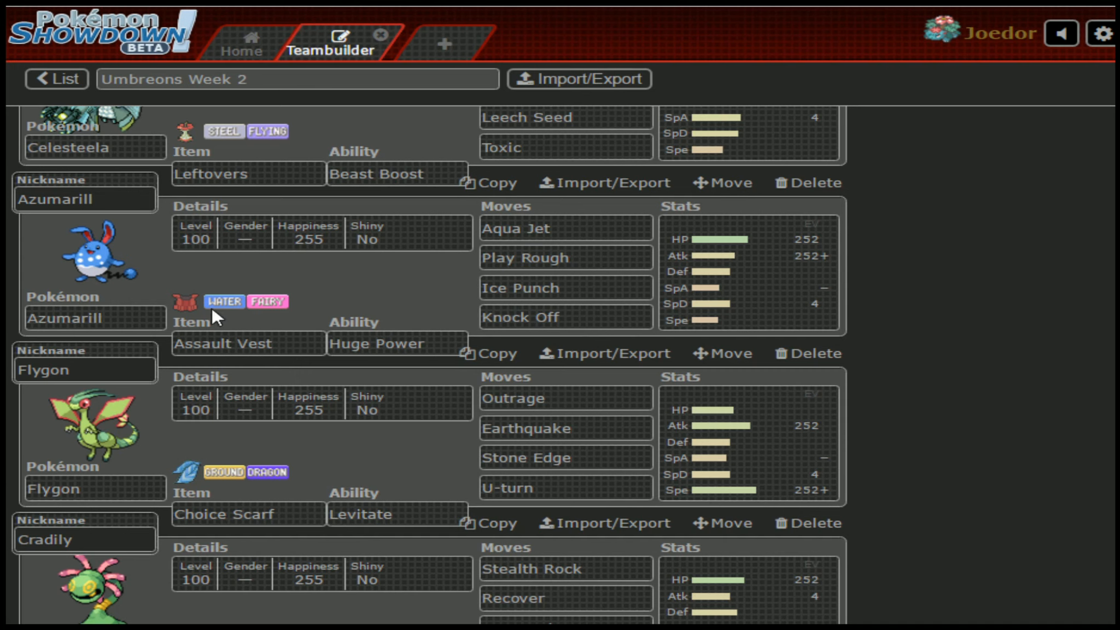
pyautogui.scroll(-1, 123, 310)
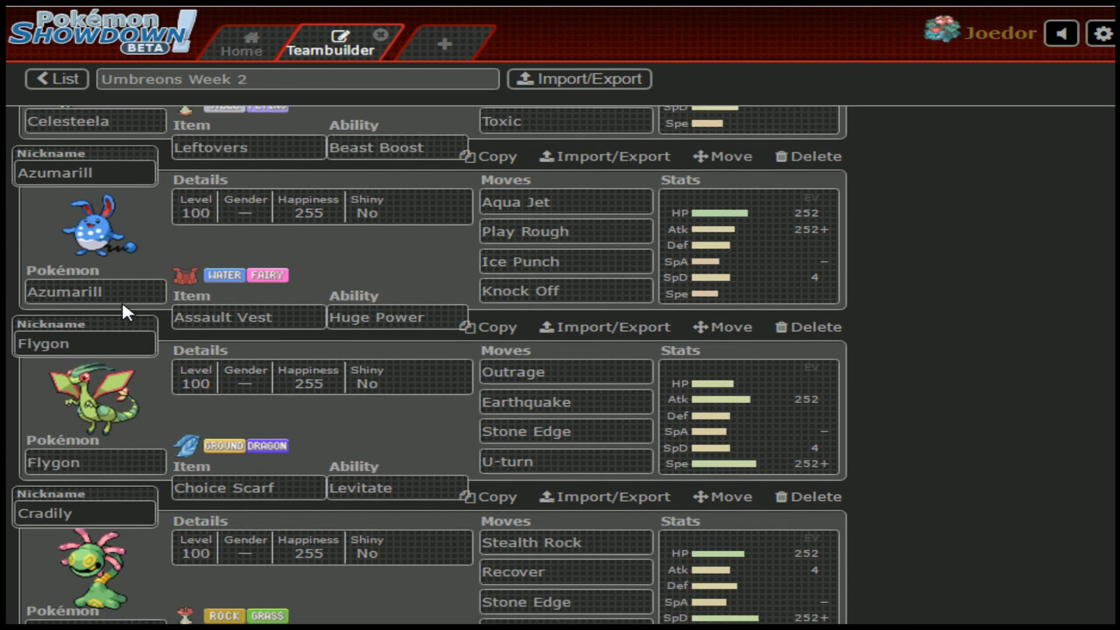
pyautogui.scroll(-2, 192, 212)
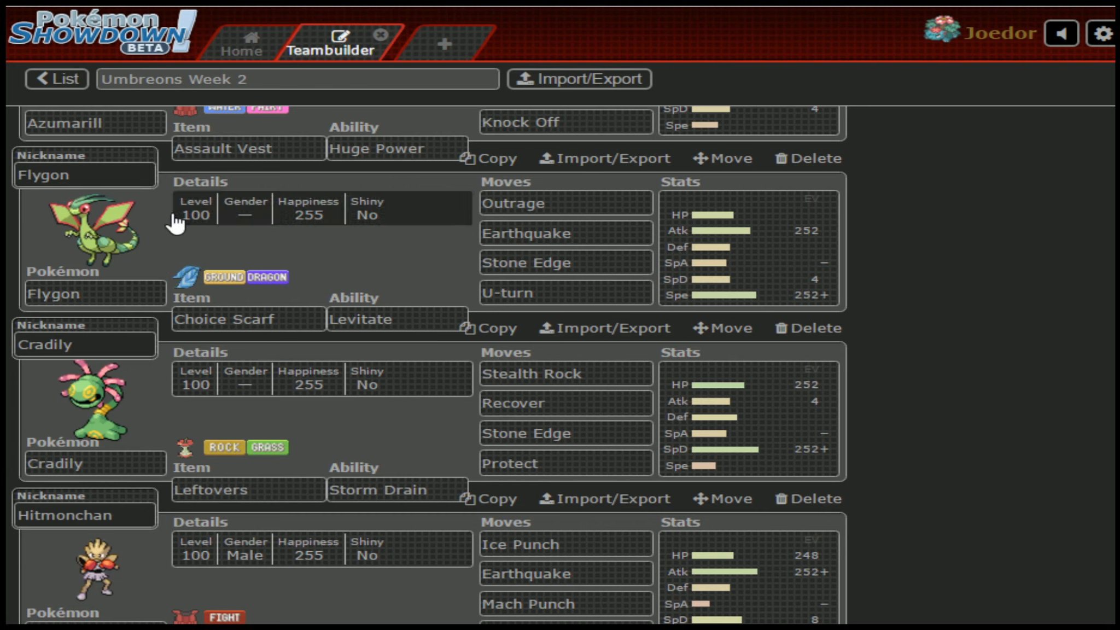
pyautogui.scroll(-1, 102, 373)
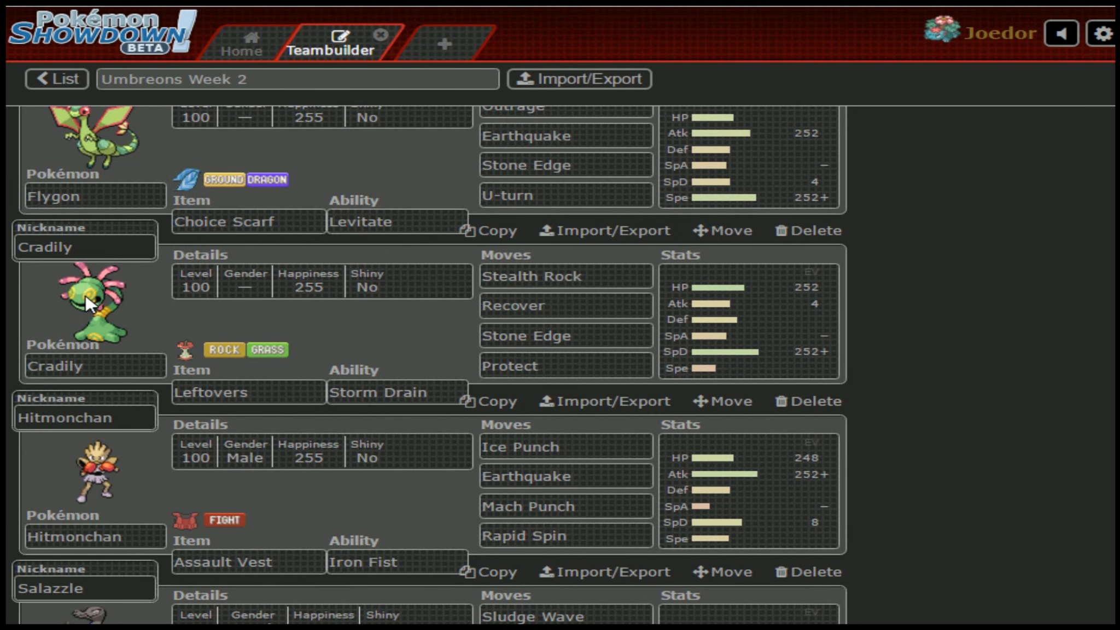
pyautogui.scroll(1, 310, 354)
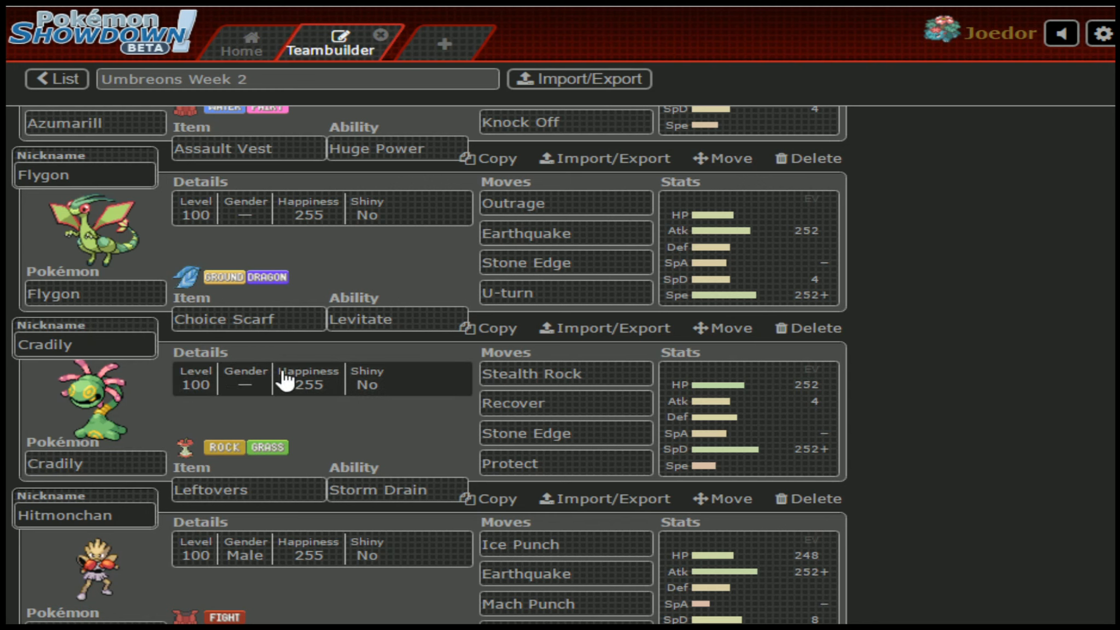
pyautogui.scroll(3, 232, 439)
pyautogui.scroll(1, 234, 438)
pyautogui.scroll(-1, 234, 439)
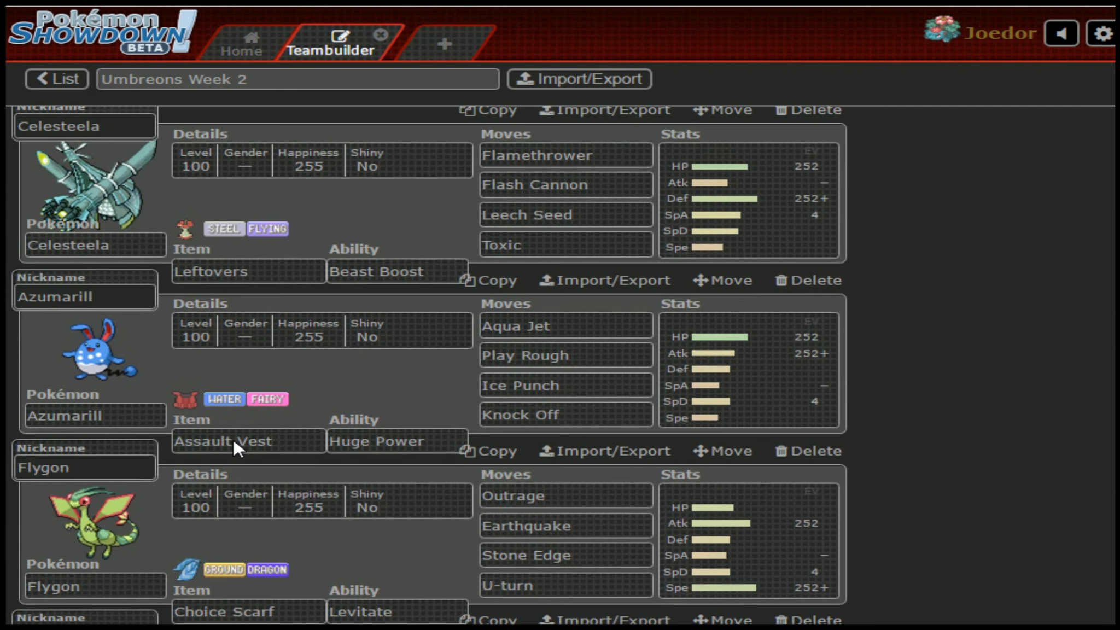
pyautogui.scroll(1, 210, 385)
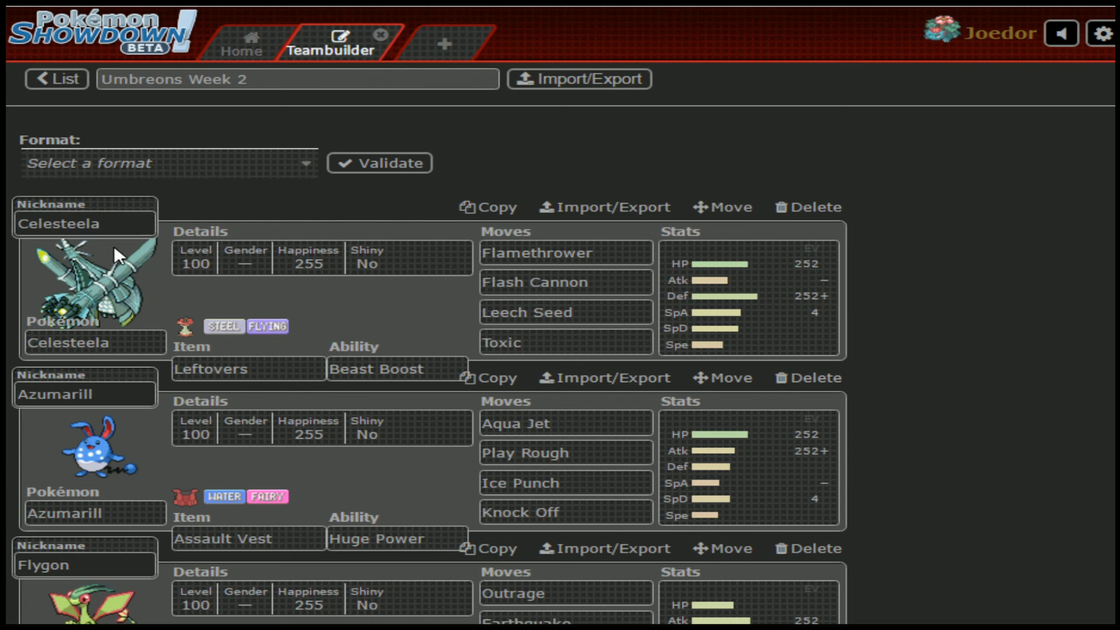
pyautogui.scroll(-3, 138, 309)
pyautogui.scroll(-1, 139, 309)
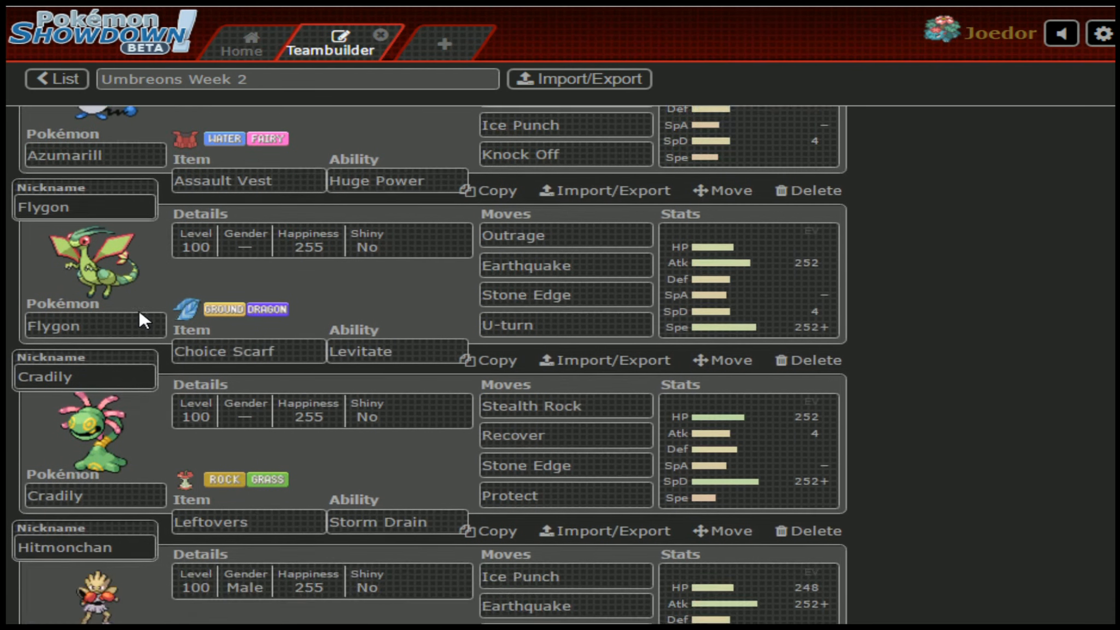
pyautogui.scroll(-3, 139, 310)
pyautogui.scroll(-1, 140, 309)
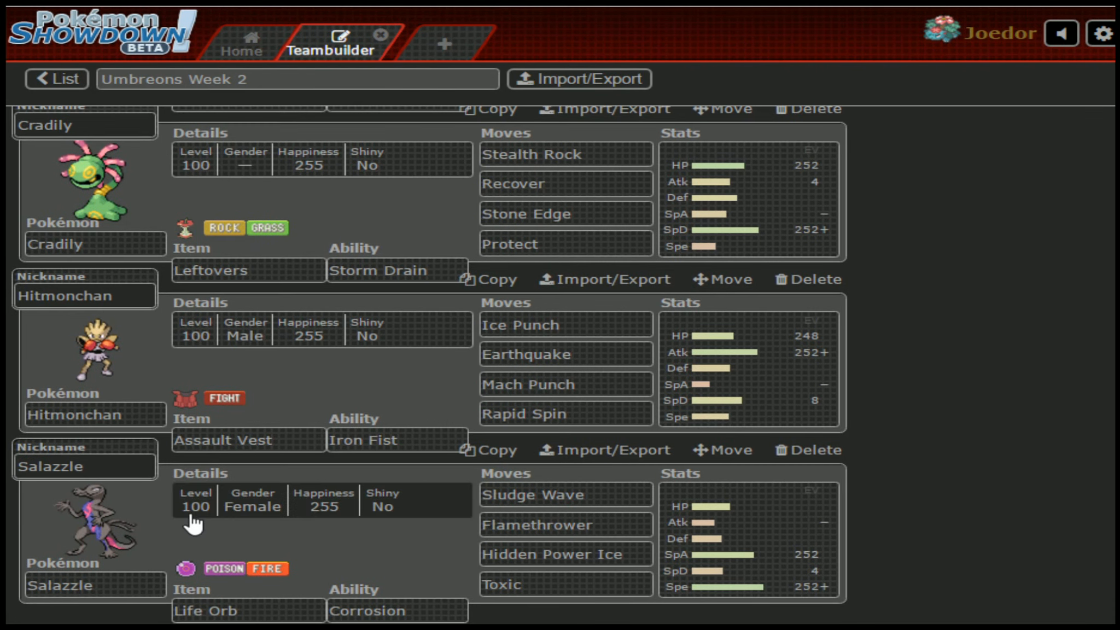
pyautogui.scroll(3, 144, 564)
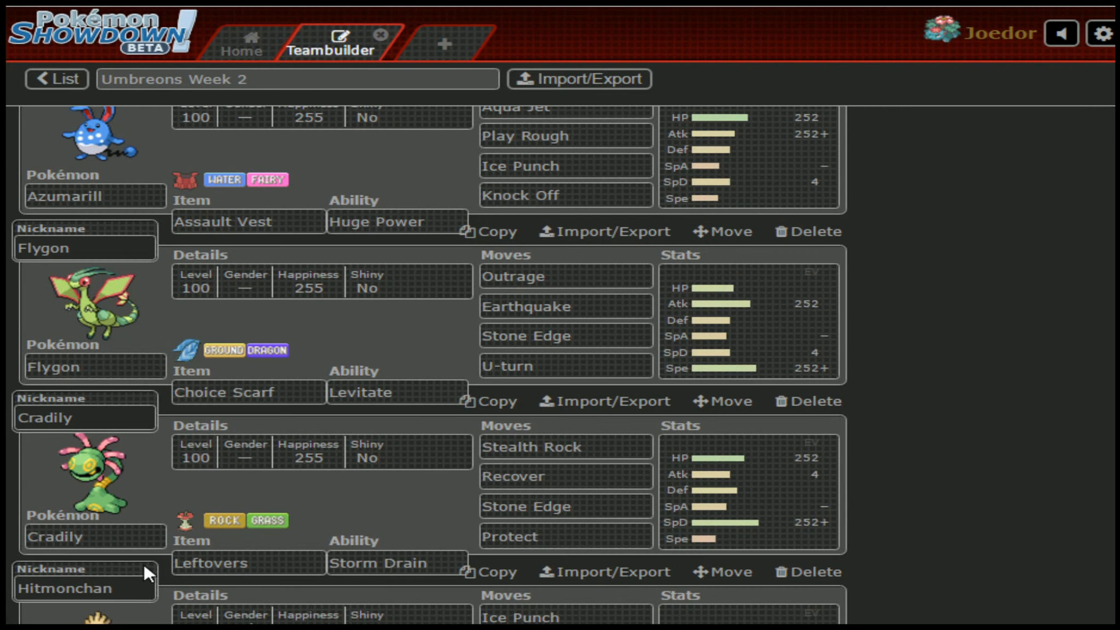
pyautogui.scroll(-2, 48, 473)
pyautogui.scroll(3, 144, 511)
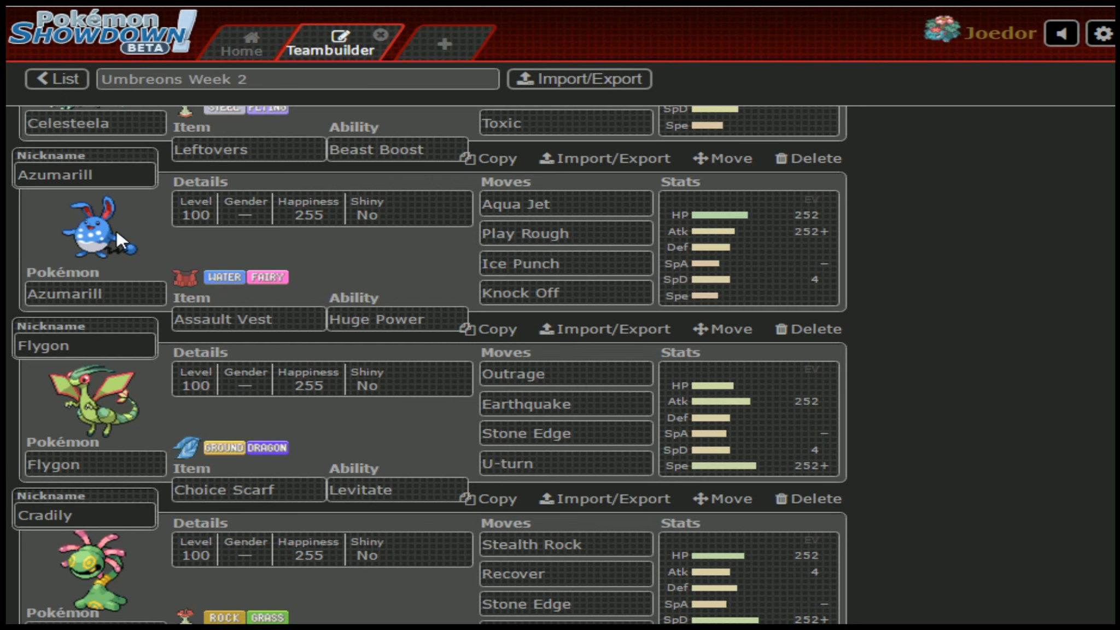
pyautogui.scroll(-2, 403, 350)
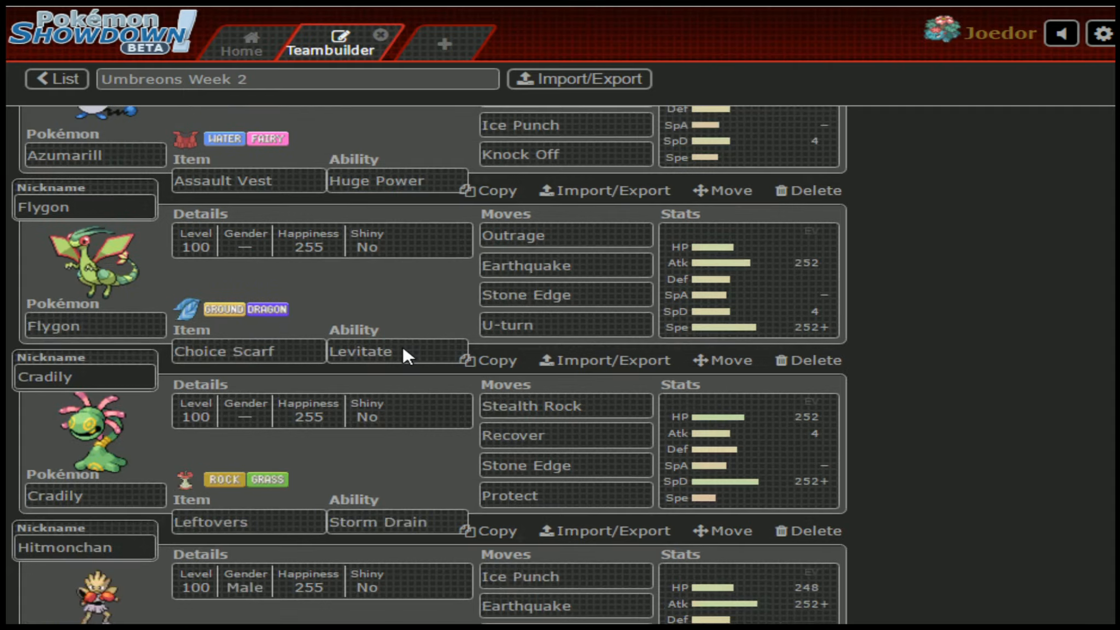
pyautogui.scroll(-2, 94, 260)
pyautogui.scroll(5, 104, 293)
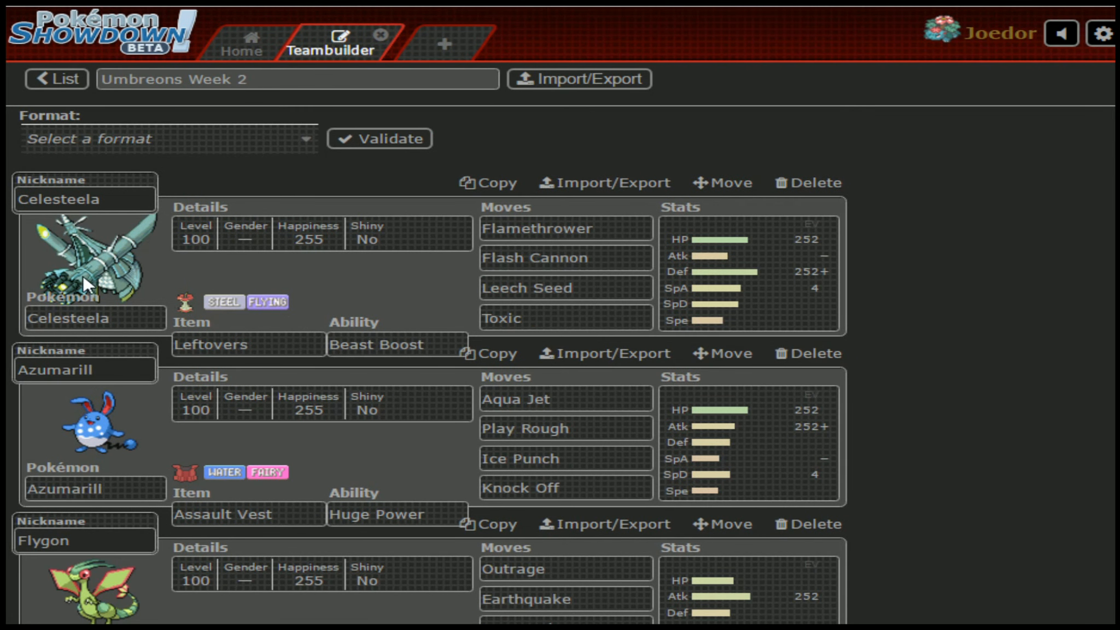
pyautogui.scroll(-5, 88, 289)
pyautogui.scroll(4, 150, 355)
pyautogui.scroll(-1, 228, 518)
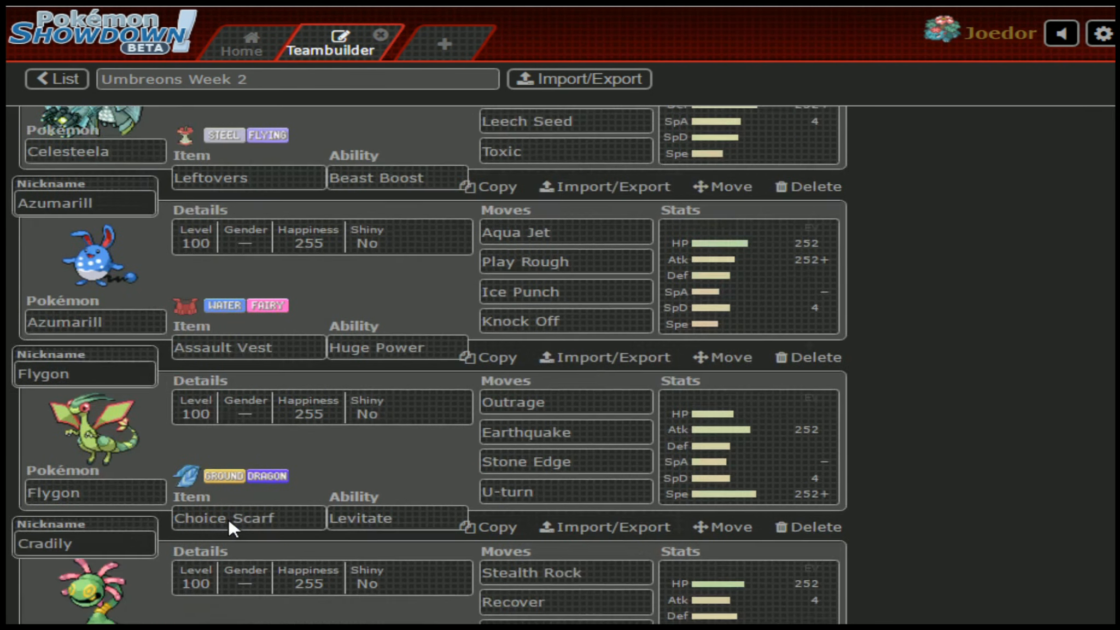
pyautogui.scroll(-3, 252, 347)
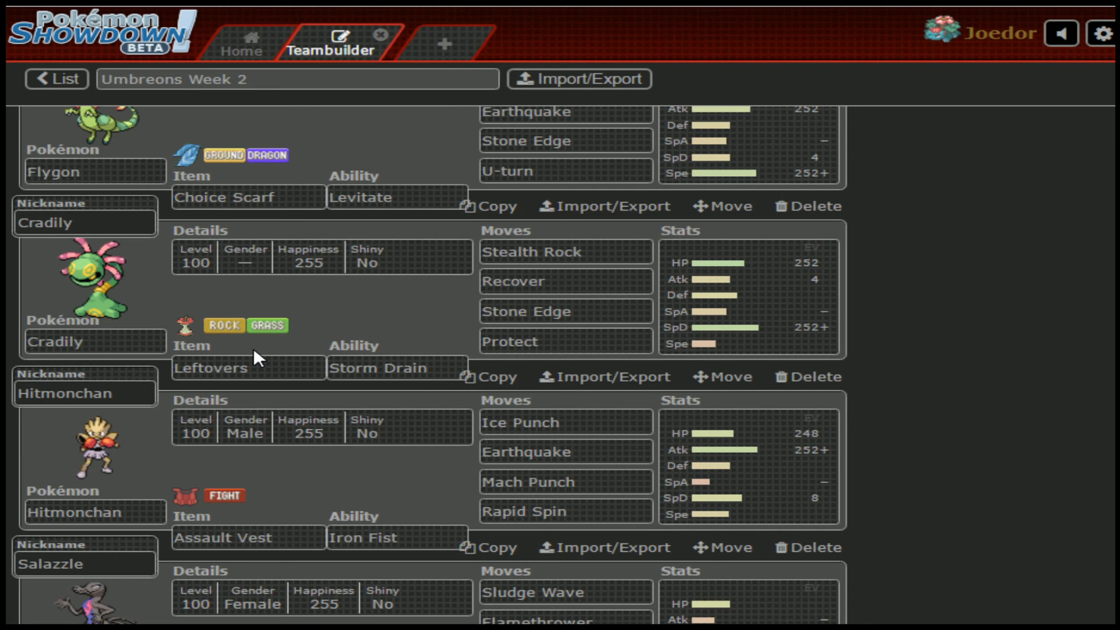
pyautogui.scroll(-1, 310, 377)
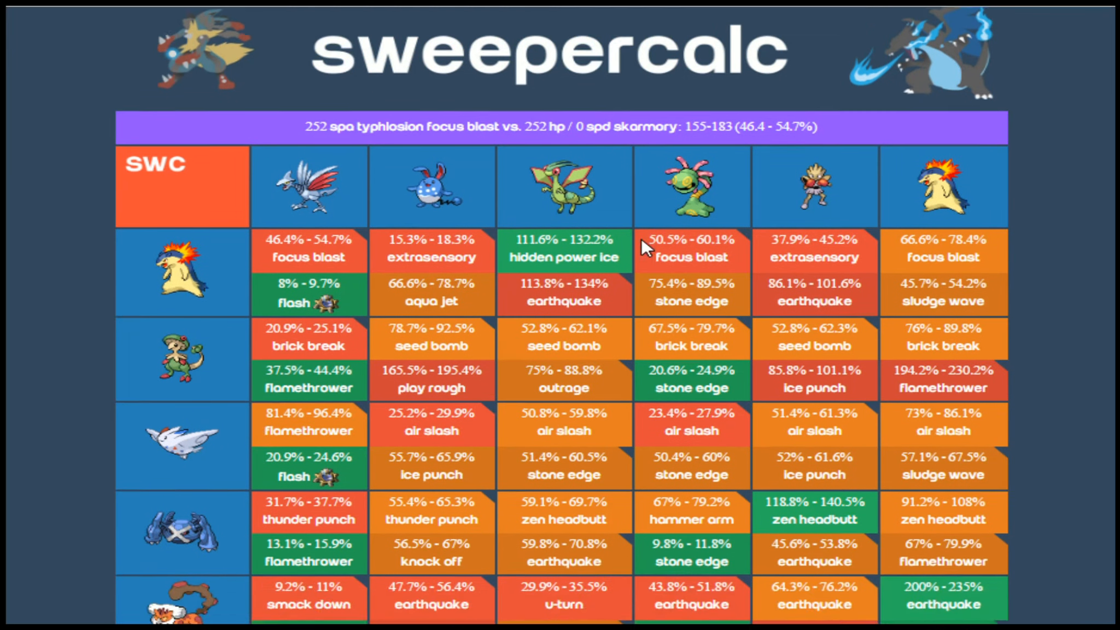
pyautogui.scroll(-1, 953, 262)
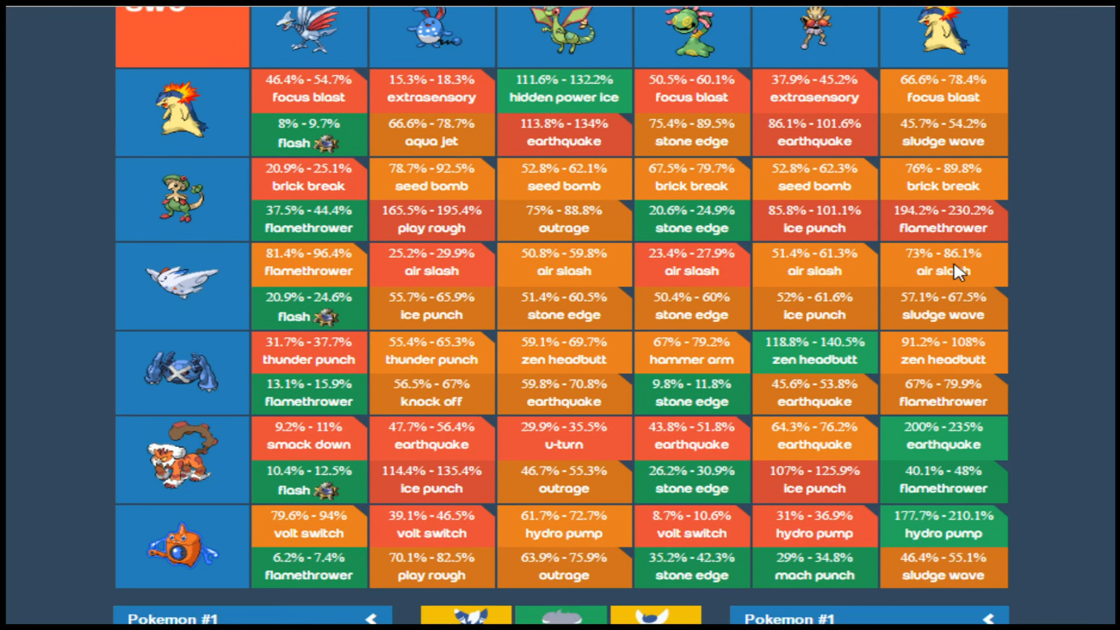
pyautogui.scroll(-2, 949, 368)
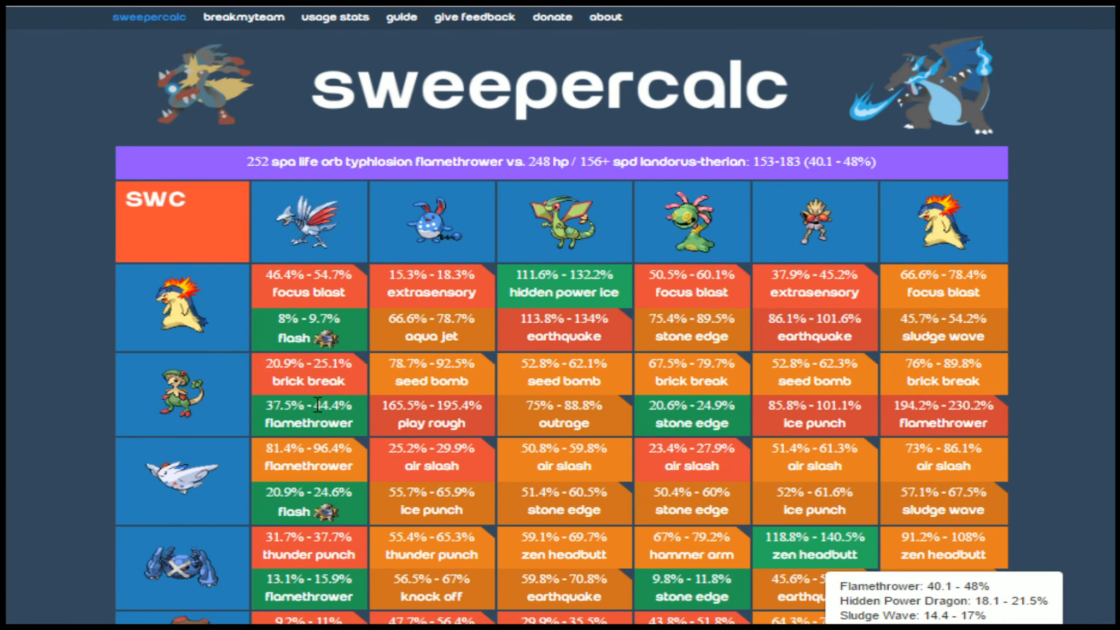
pyautogui.scroll(-3, 927, 364)
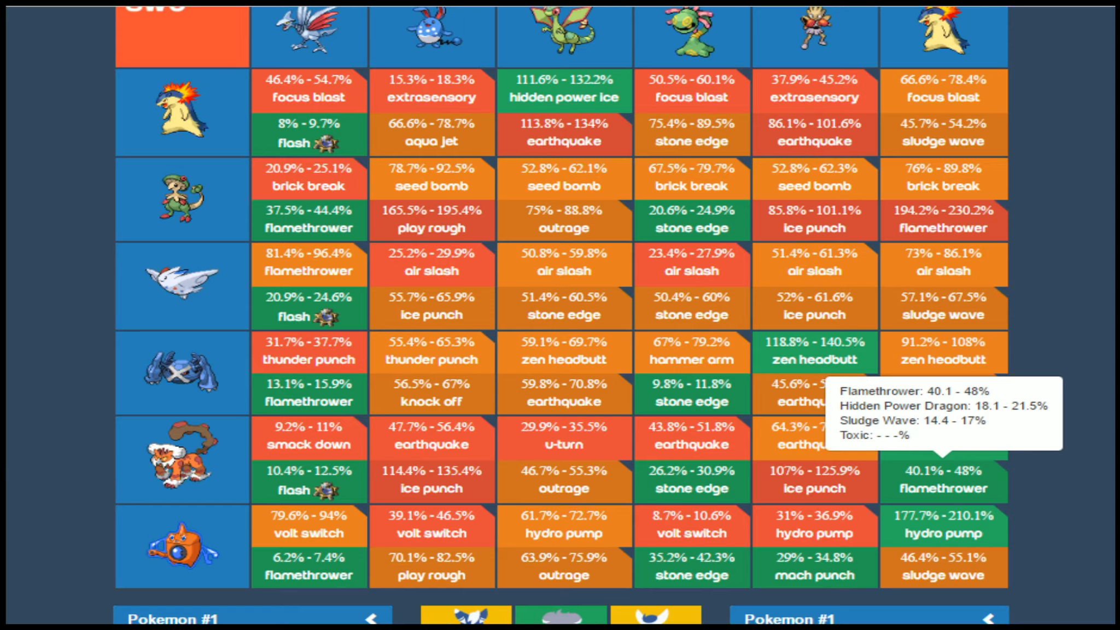
pyautogui.scroll(2, 1032, 85)
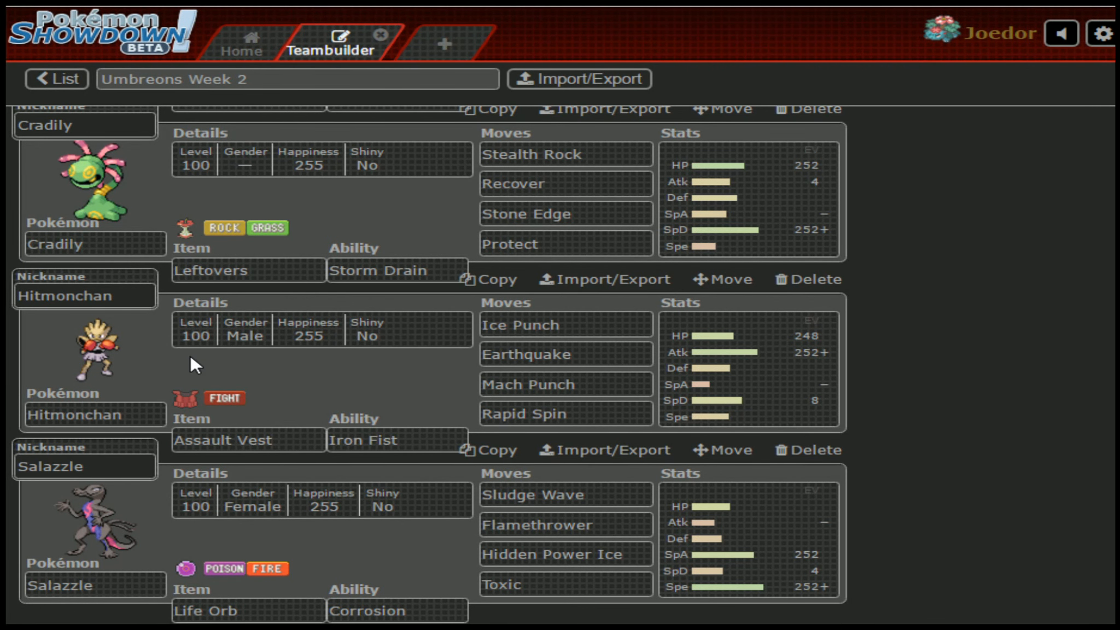
pyautogui.scroll(5, 123, 306)
# Step: Return to the saved teams list and open the Extreme Heat team
pyautogui.click(57, 79)
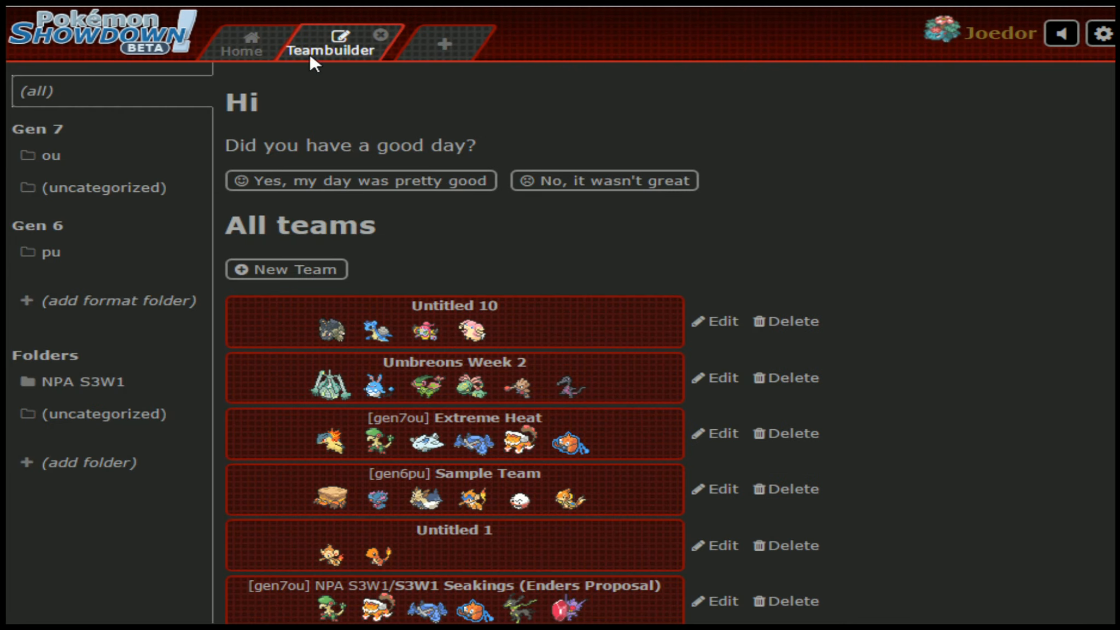
pyautogui.click(550, 438)
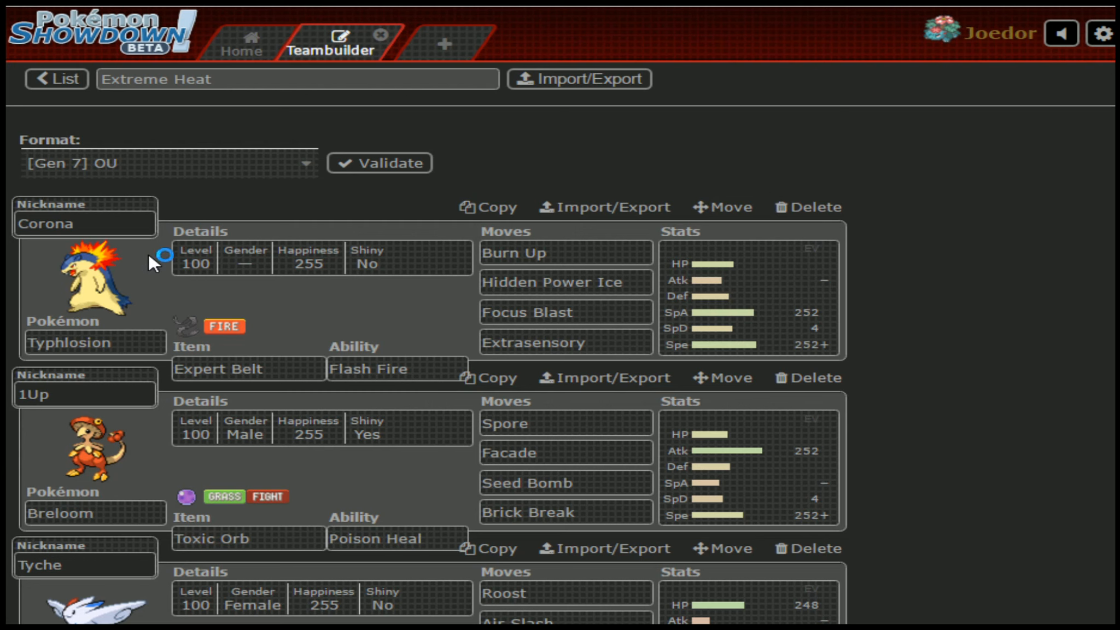
pyautogui.scroll(-2, 134, 242)
pyautogui.scroll(2, 133, 242)
pyautogui.click(593, 252)
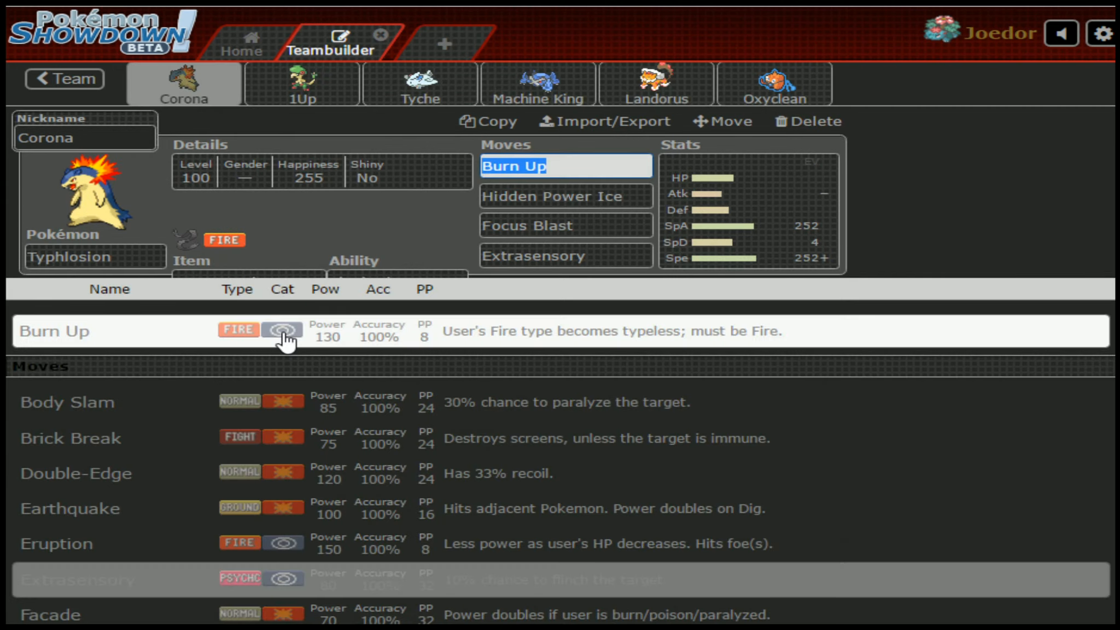
pyautogui.click(65, 79)
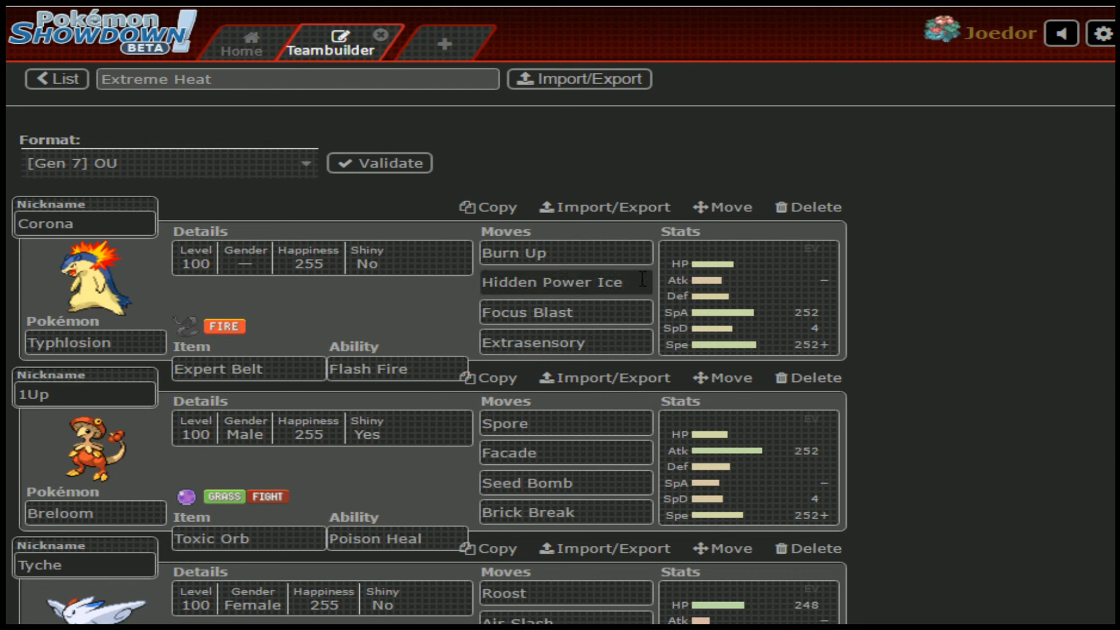
pyautogui.scroll(-2, 266, 337)
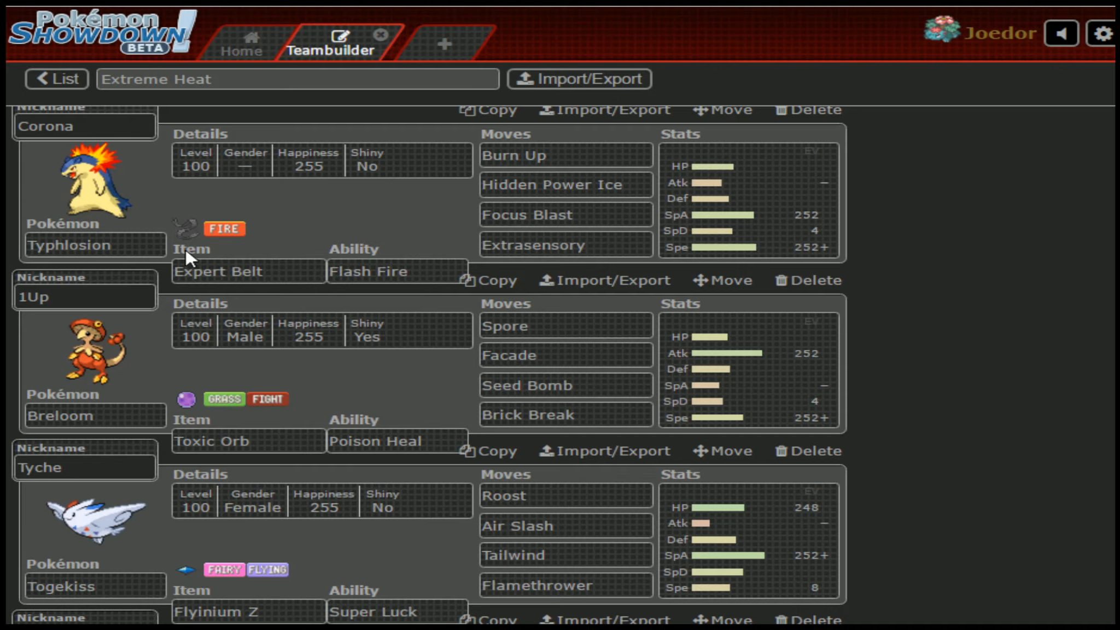
pyautogui.scroll(-1, 186, 249)
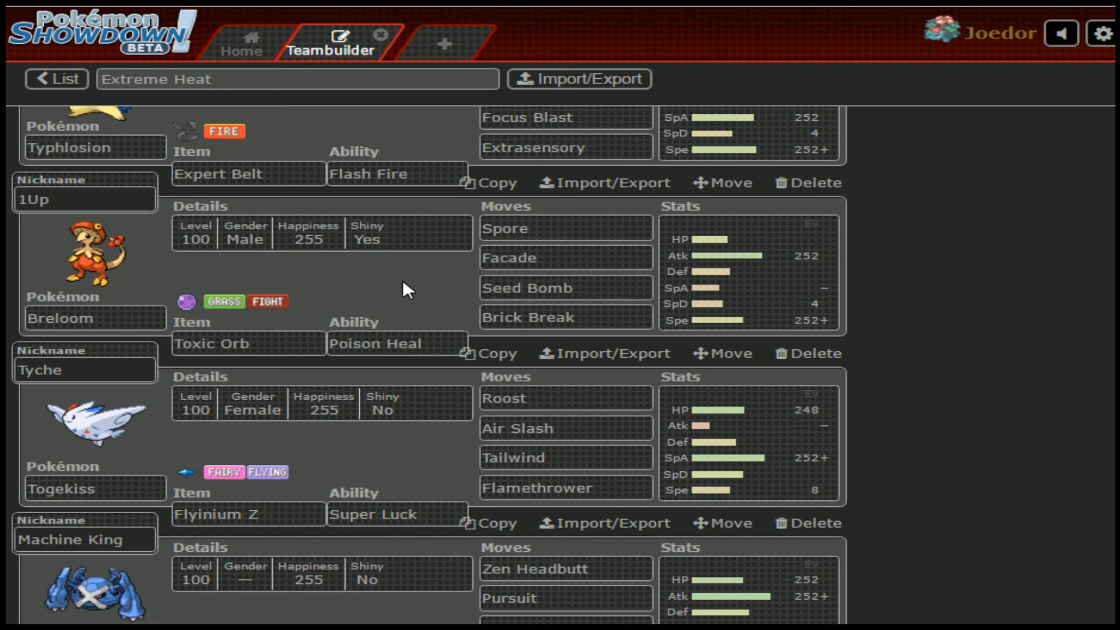
pyautogui.scroll(-1, 415, 280)
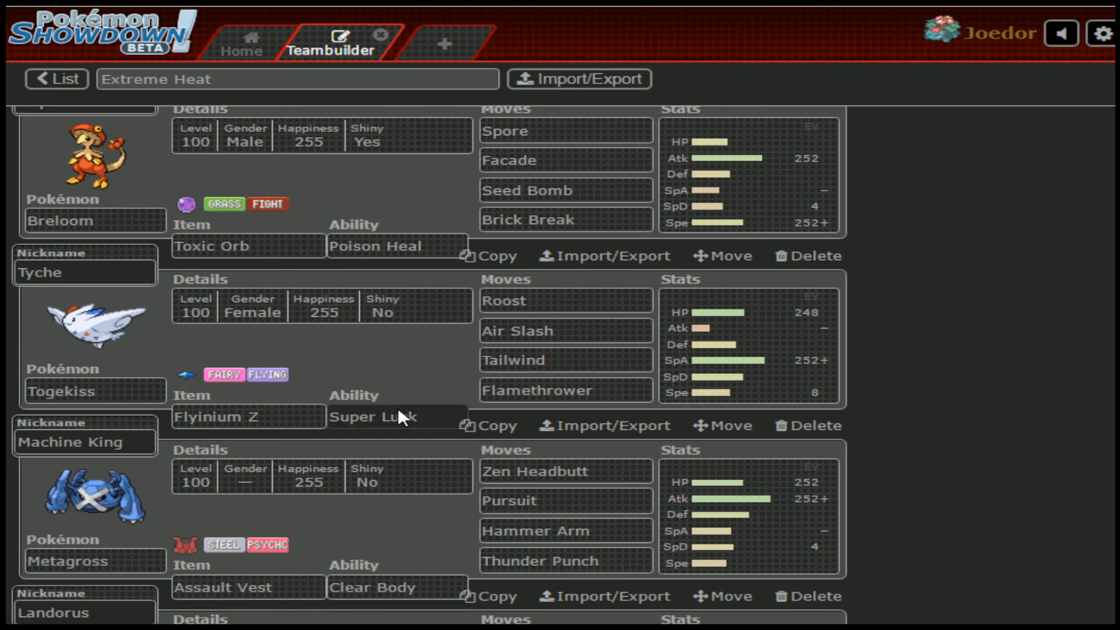
pyautogui.click(385, 418)
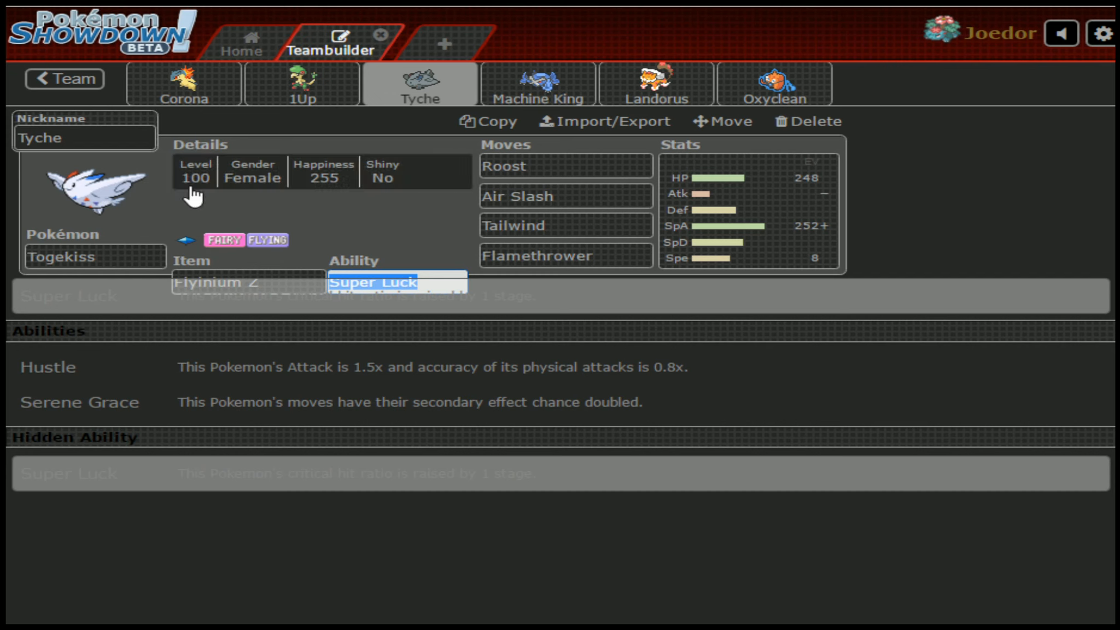
pyautogui.click(66, 83)
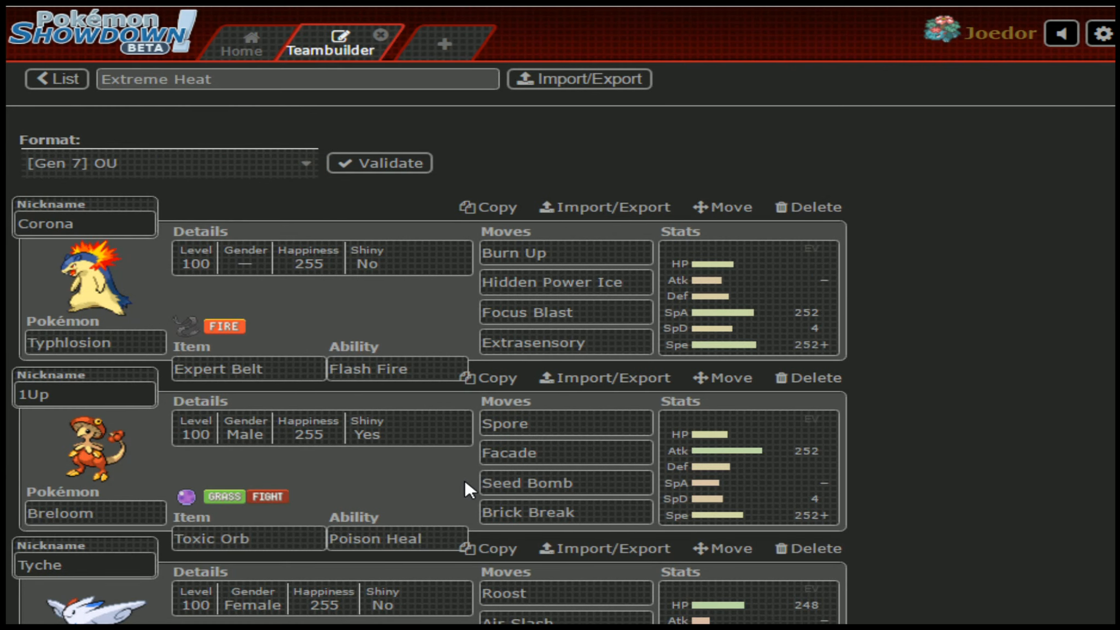
pyautogui.scroll(-3, 465, 479)
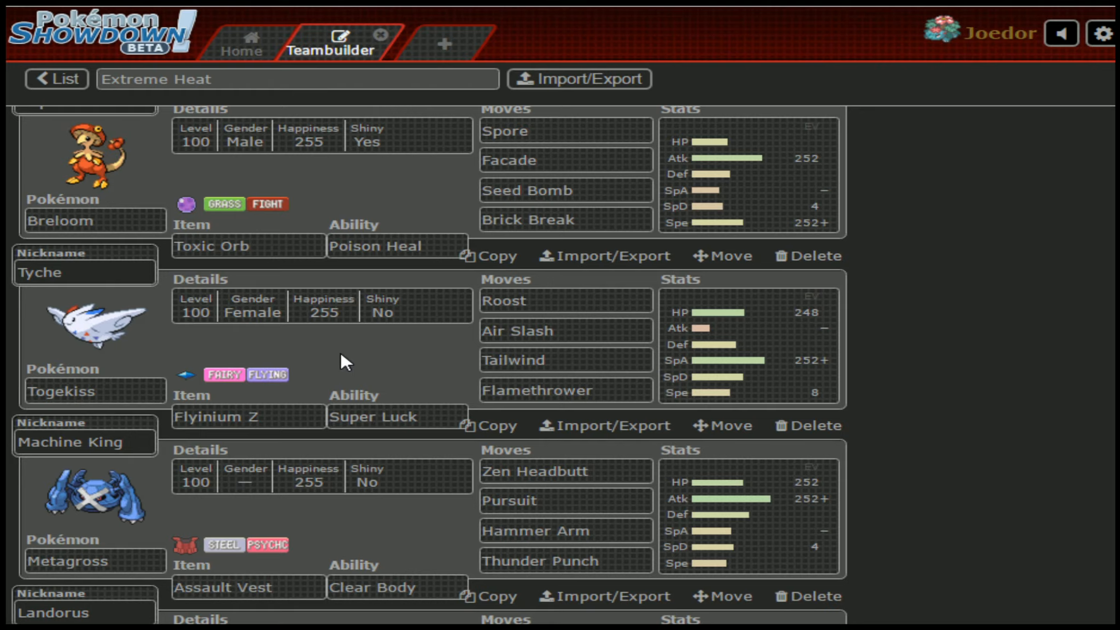
pyautogui.scroll(-3, 340, 352)
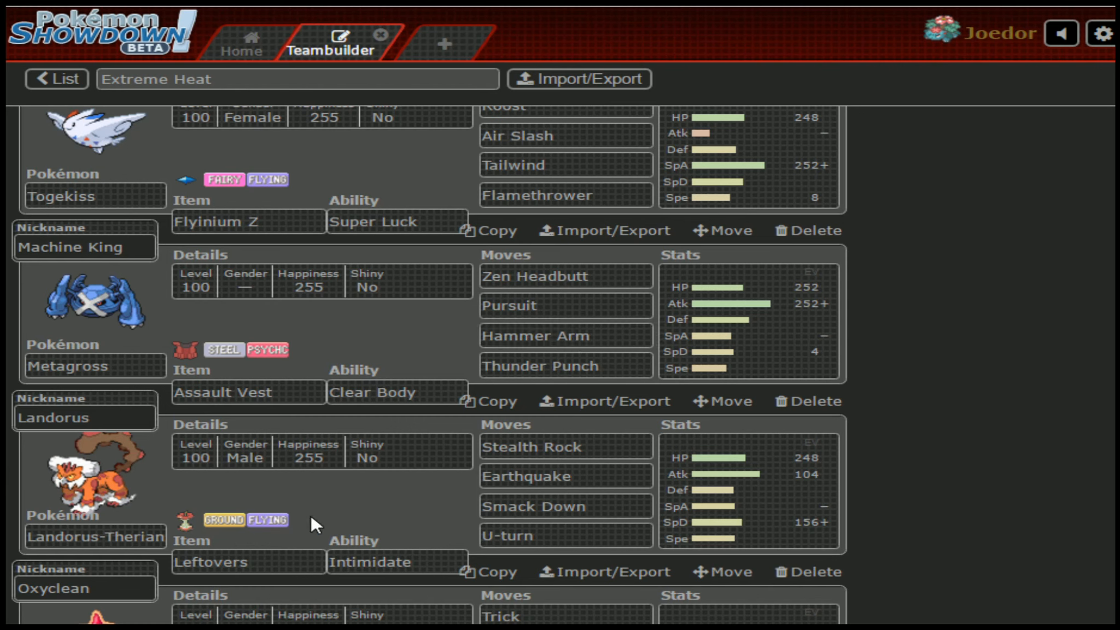
# Step: Start editing Landorus-Therian's nickname field
pyautogui.click(112, 411)
pyautogui.write('Cal')
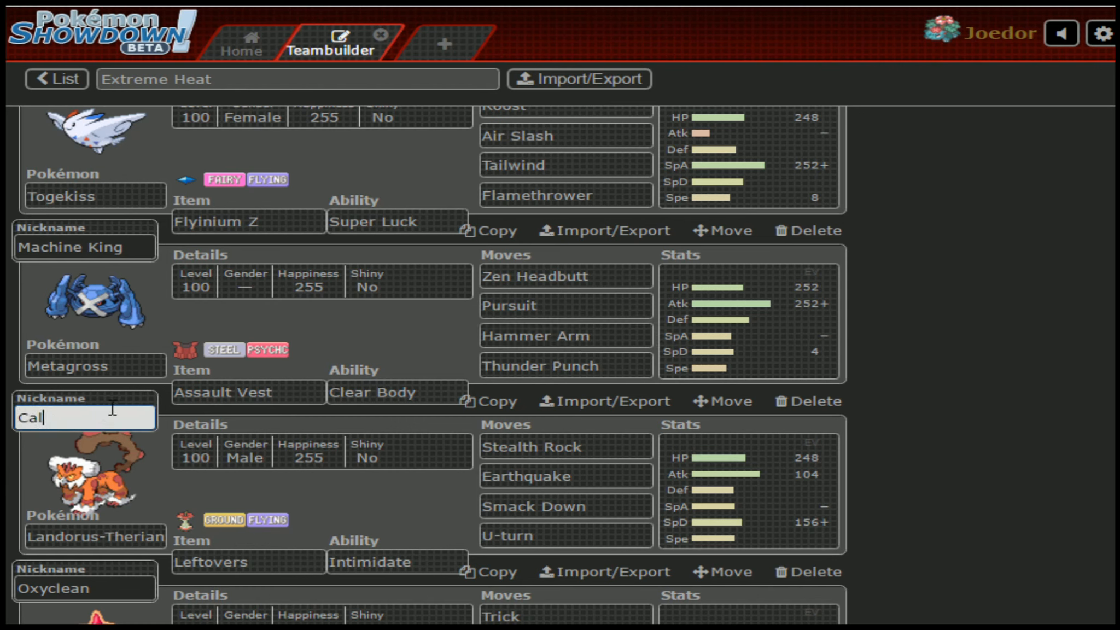
pyautogui.write('rissian')
pyautogui.scroll(-2, 401, 469)
# Step: Confirm the nickname Calrissian and return to the full team overview
pyautogui.press('Tab')
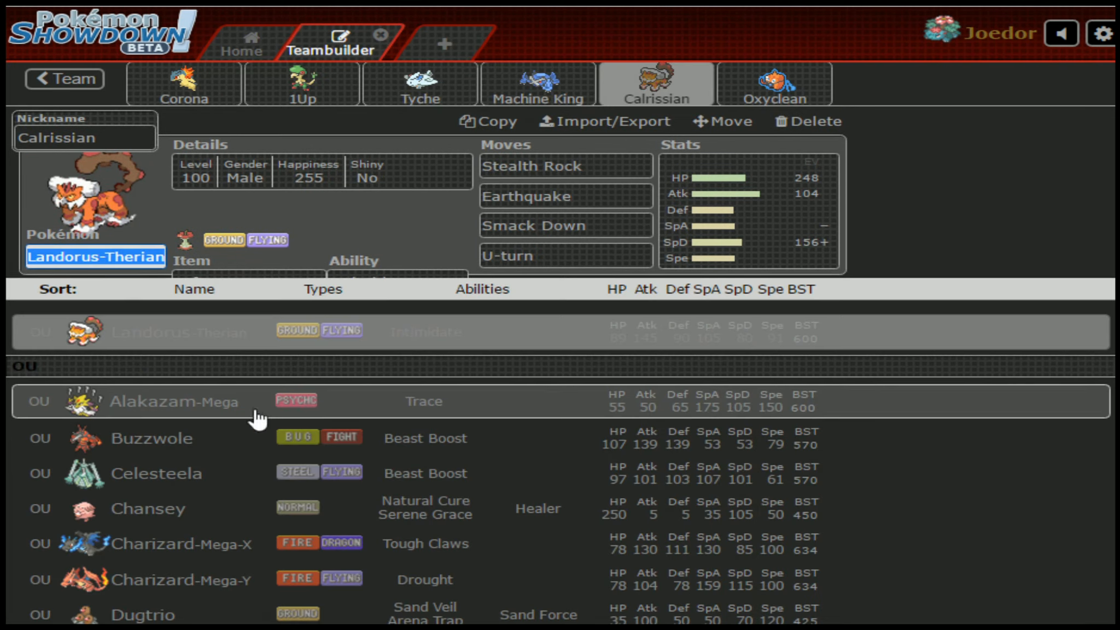
pyautogui.click(53, 79)
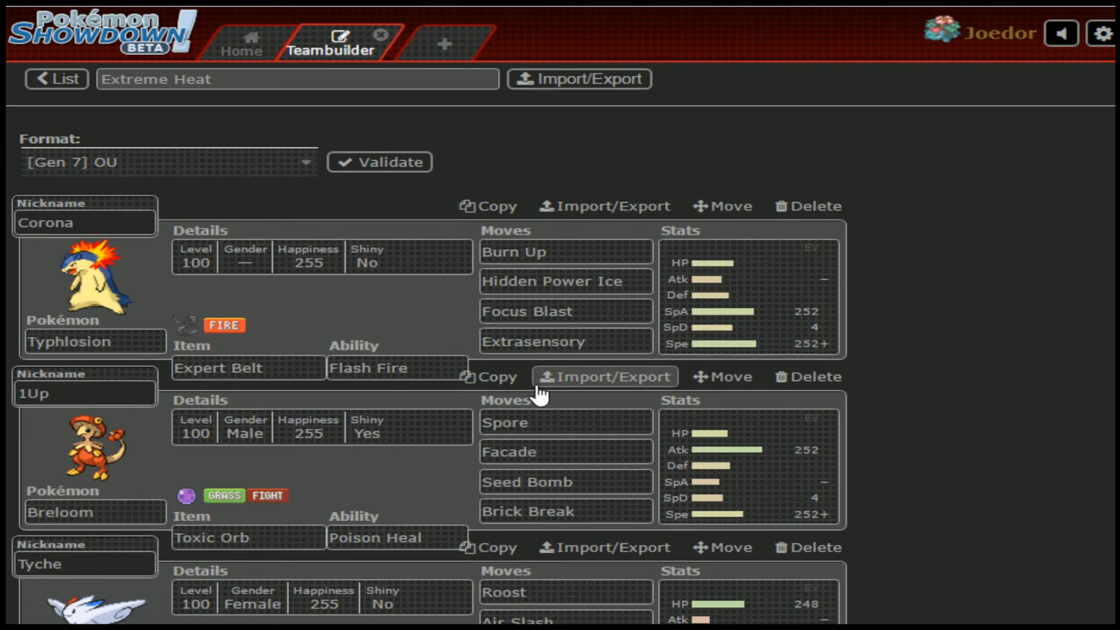
pyautogui.scroll(-5, 538, 394)
pyautogui.scroll(-1, 470, 367)
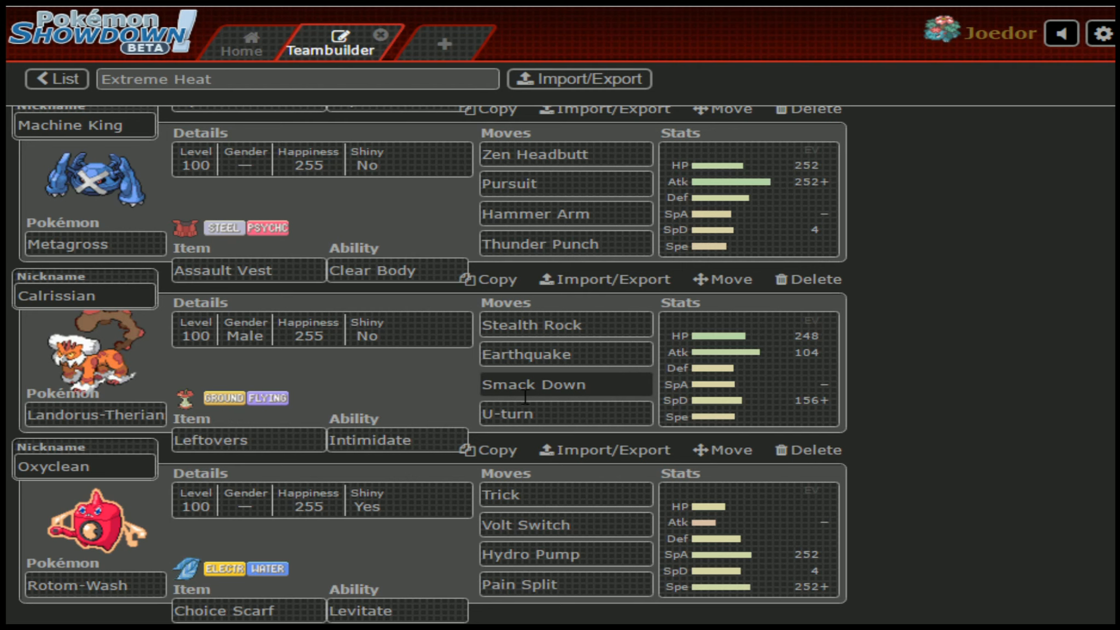
pyautogui.click(691, 354)
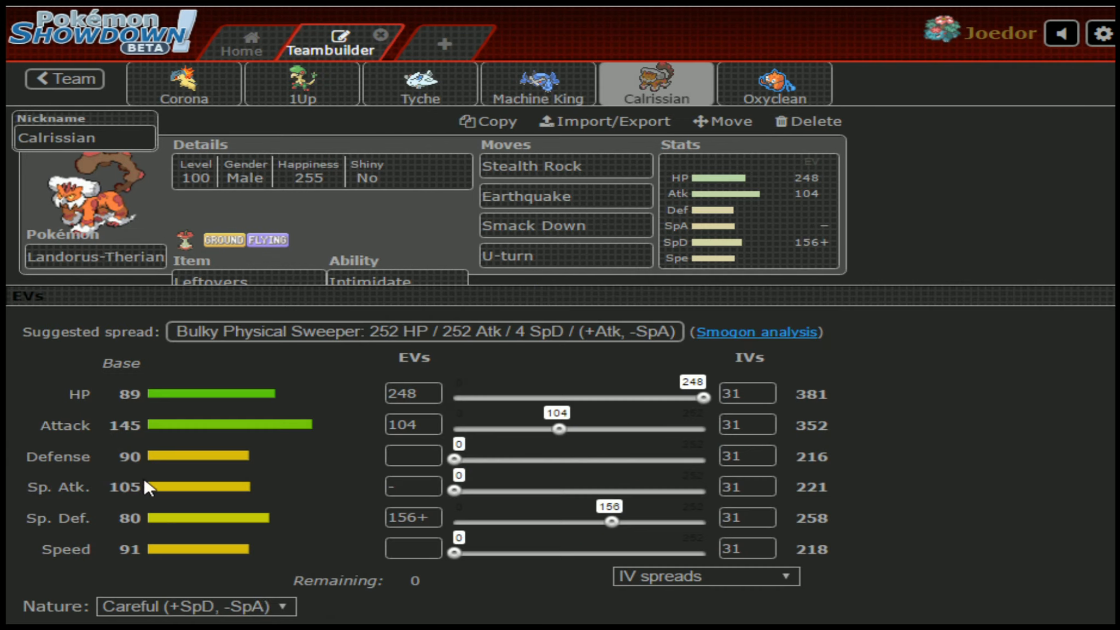
pyautogui.click(66, 78)
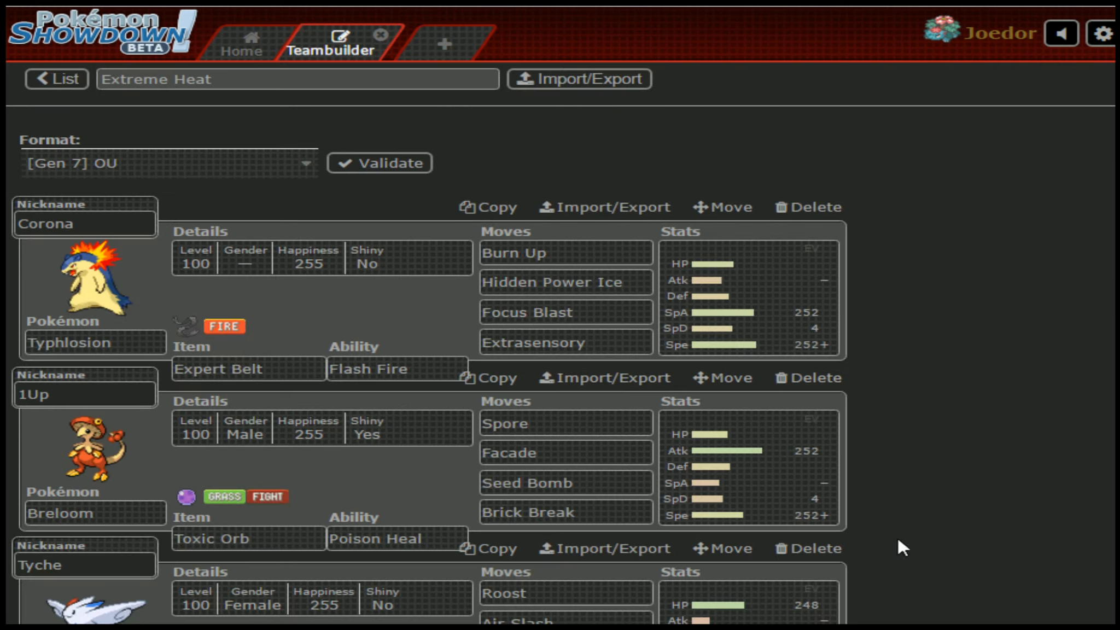
pyautogui.scroll(-5, 675, 537)
pyautogui.scroll(-2, 639, 553)
pyautogui.scroll(-1, 639, 553)
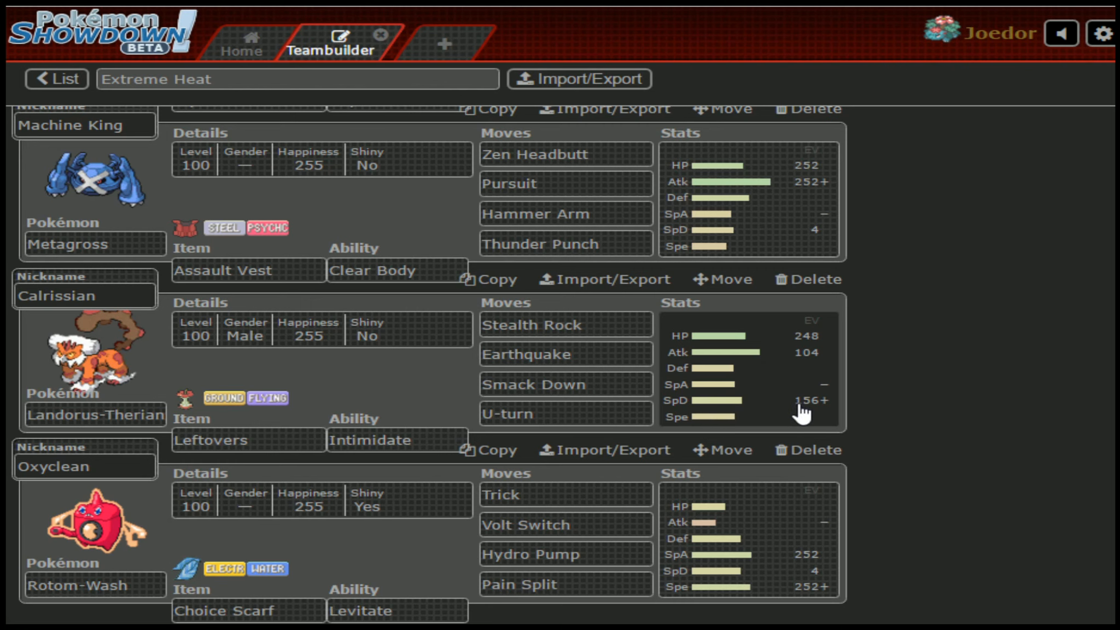
pyautogui.click(735, 363)
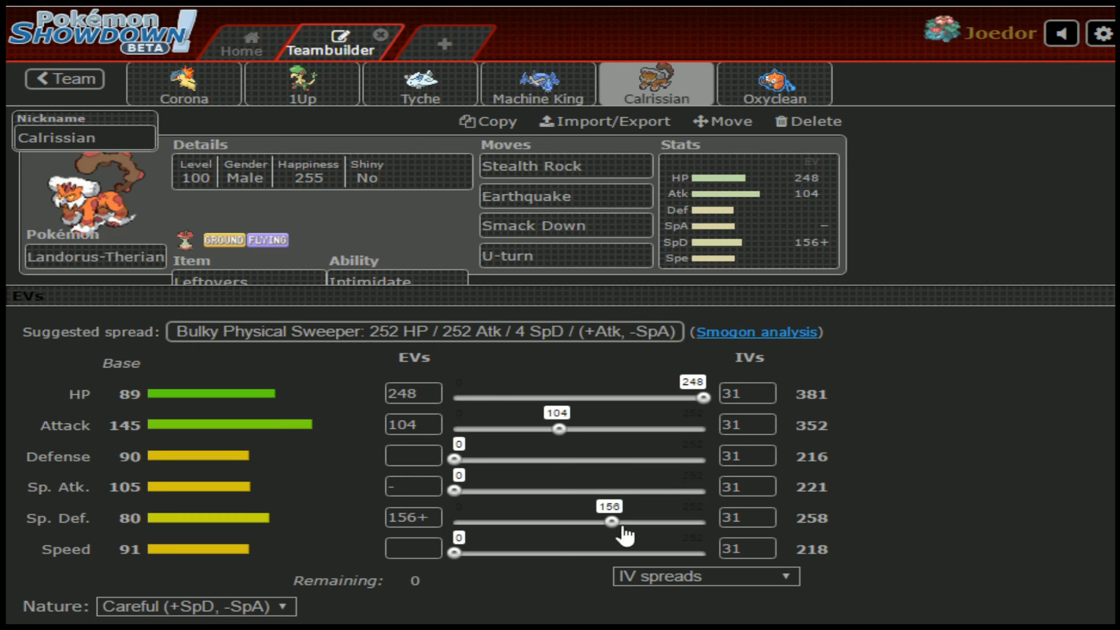
pyautogui.click(80, 78)
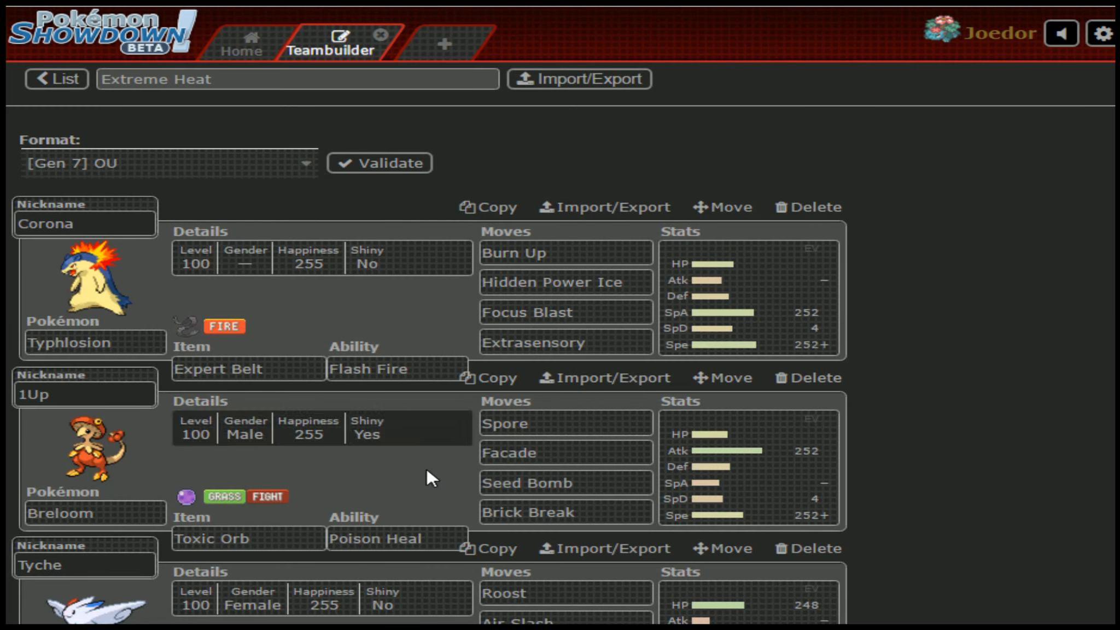
pyautogui.scroll(-7, 429, 476)
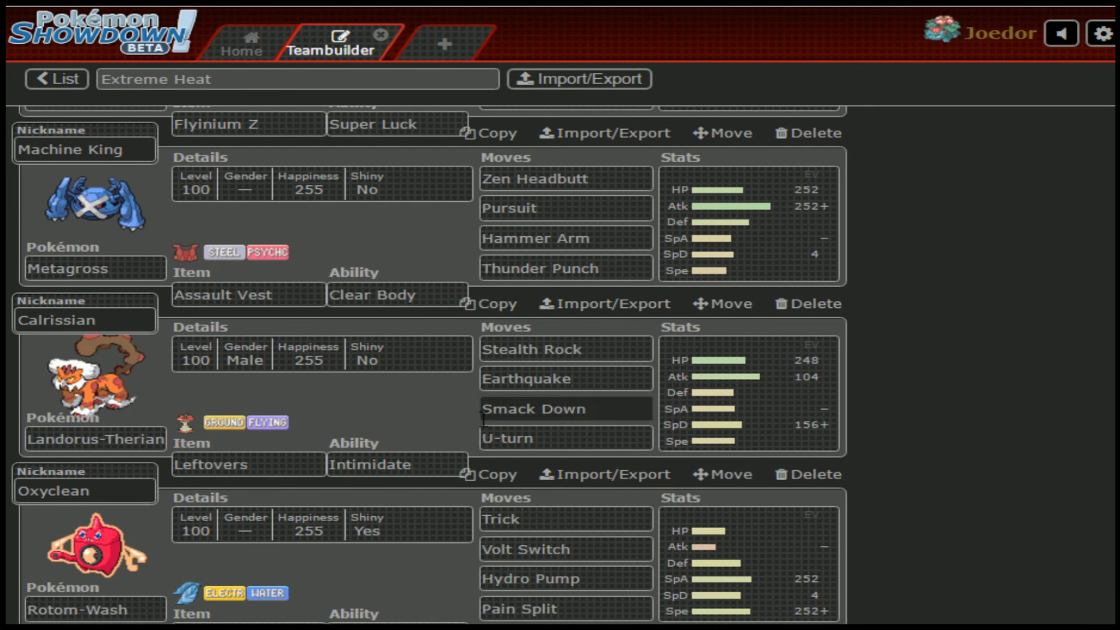
pyautogui.click(76, 320)
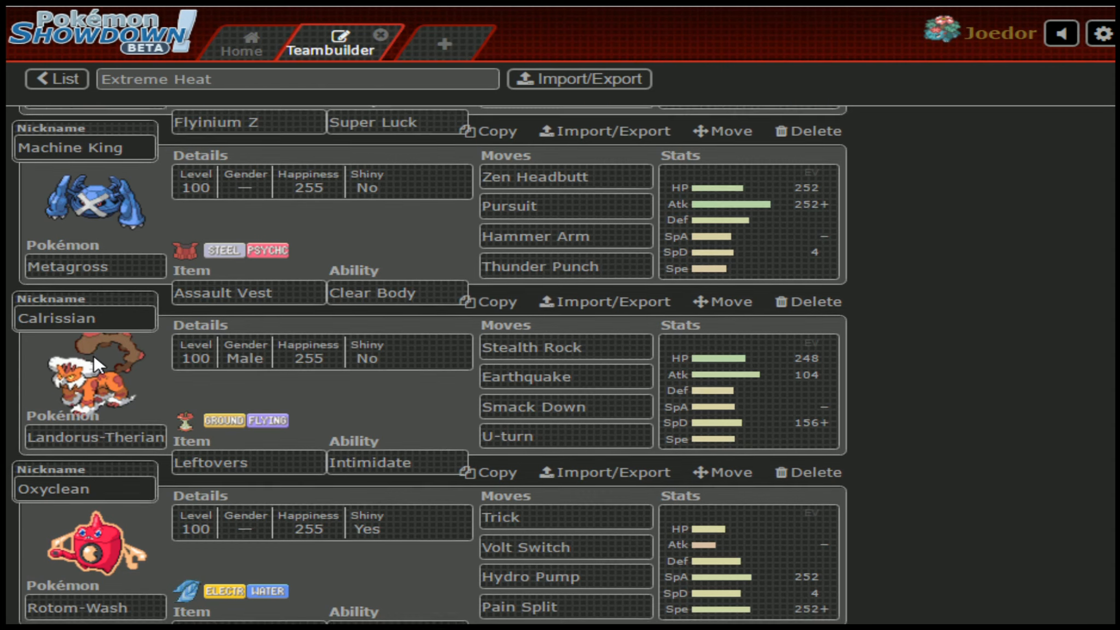
pyautogui.scroll(-1, 94, 420)
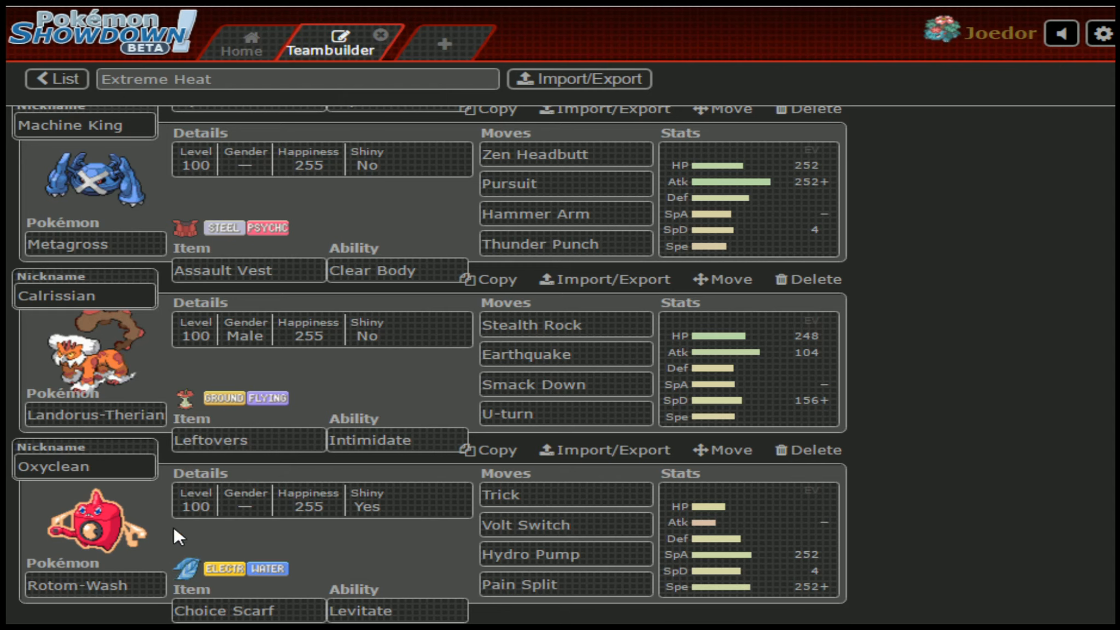
# Step: Return to the list of all saved teams
pyautogui.click(59, 81)
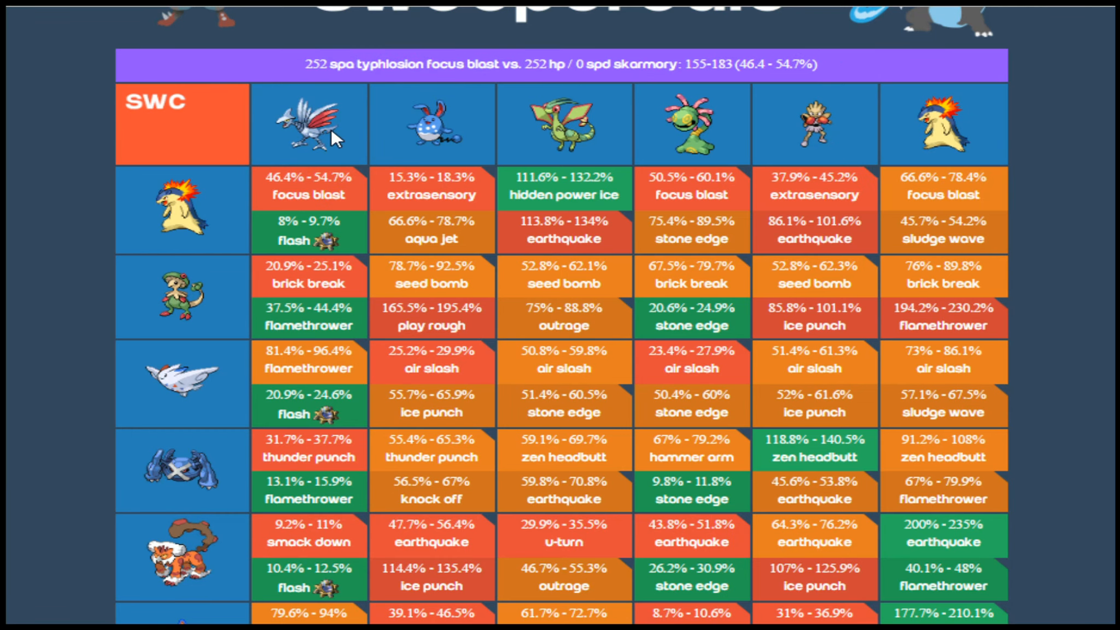
pyautogui.scroll(-5, 910, 321)
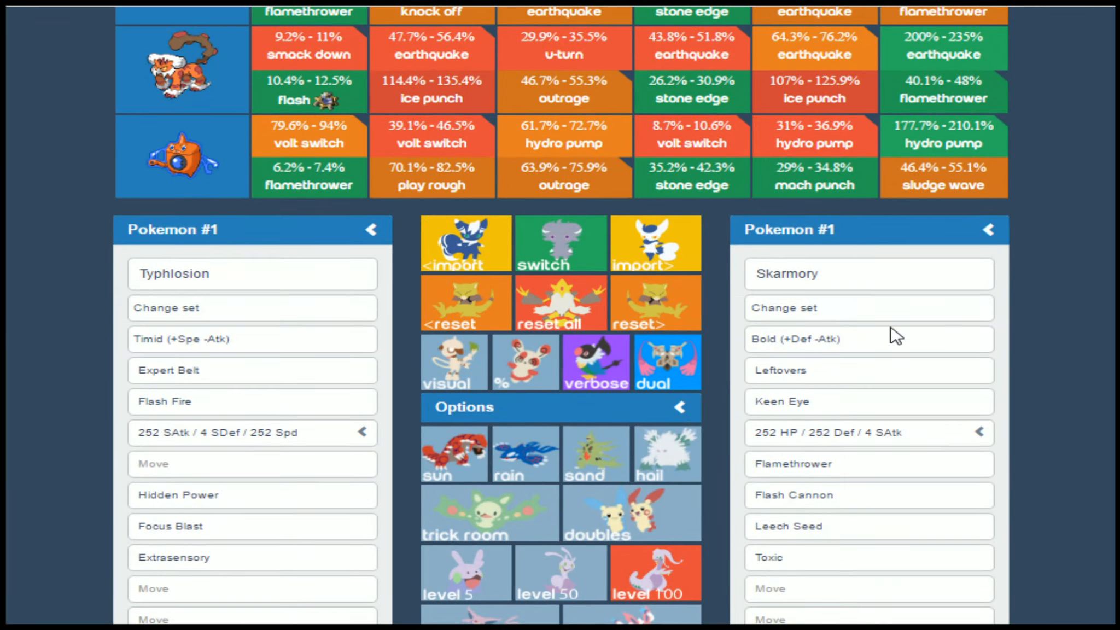
pyautogui.scroll(-2, 892, 331)
# Step: Set Skarmory's boosts to Defense -1, Special Attack +3 and Special Defense +1
pyautogui.click(817, 210)
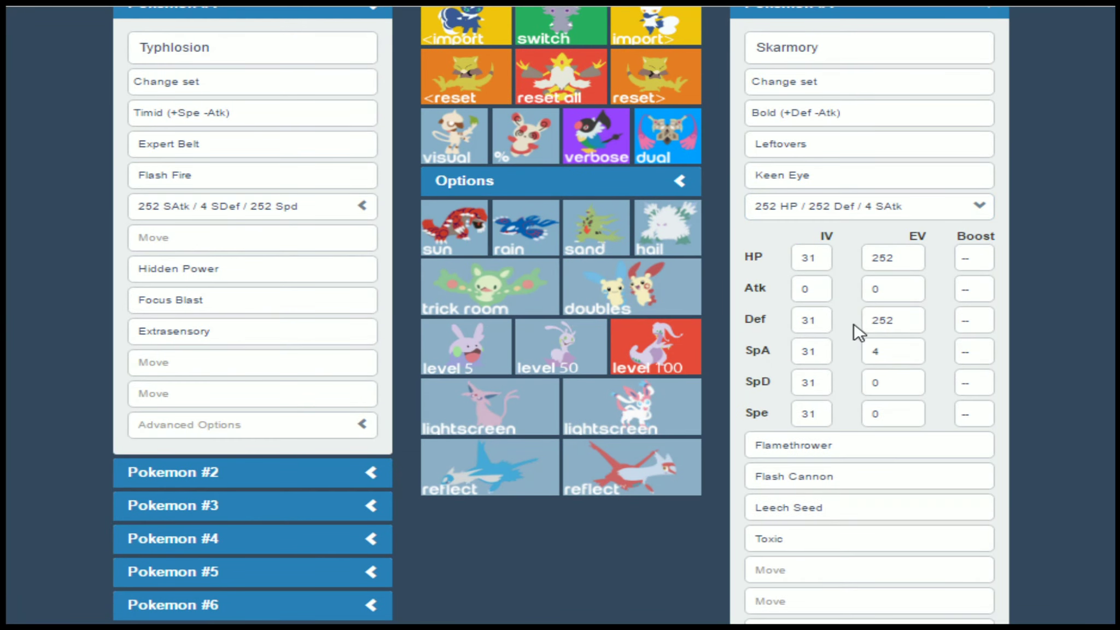
pyautogui.click(987, 328)
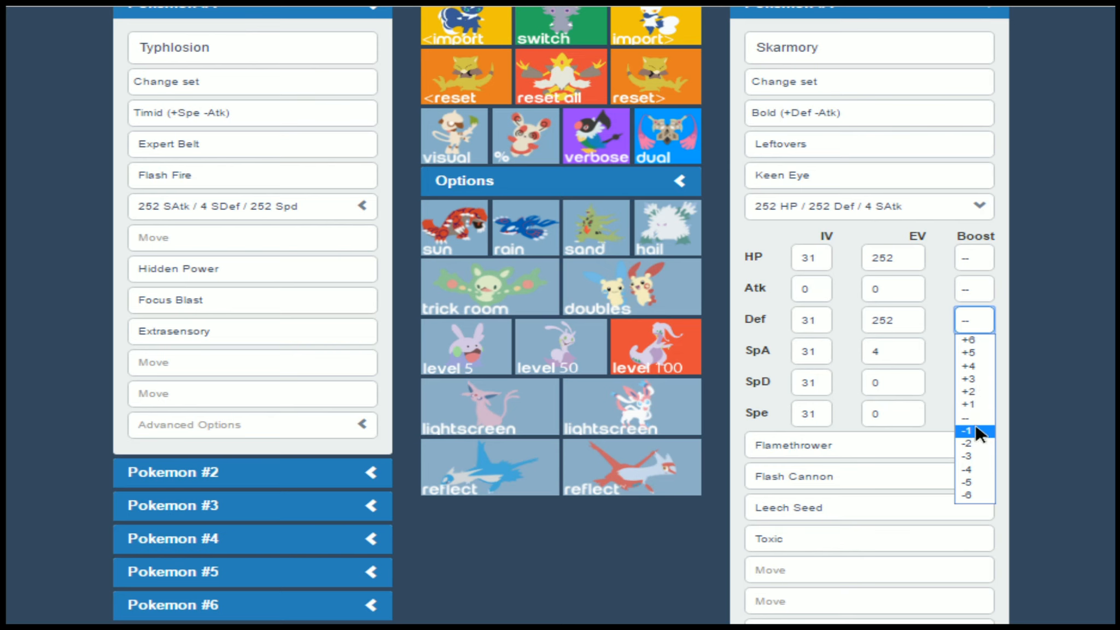
pyautogui.click(969, 431)
pyautogui.click(978, 354)
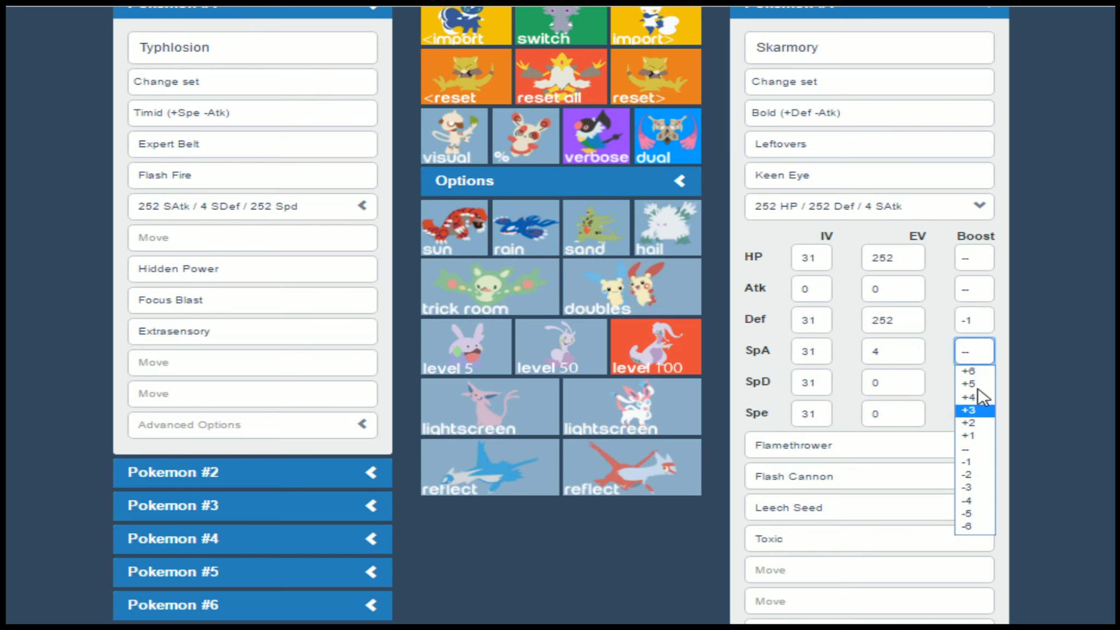
pyautogui.click(973, 410)
pyautogui.click(974, 382)
pyautogui.click(987, 472)
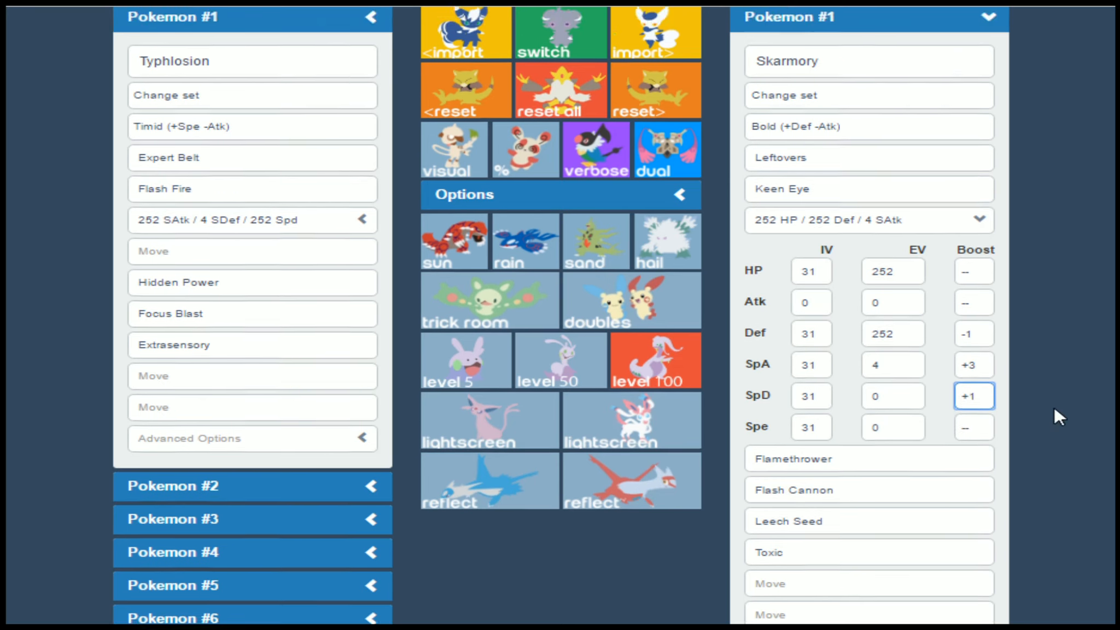
pyautogui.scroll(10, 1053, 405)
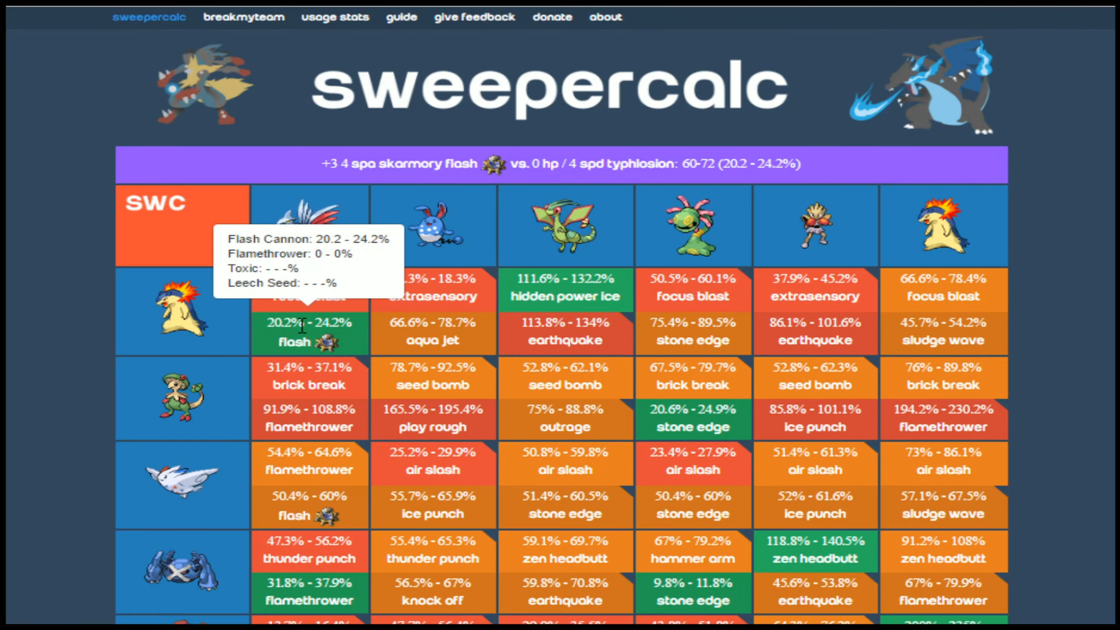
pyautogui.scroll(-2, 333, 320)
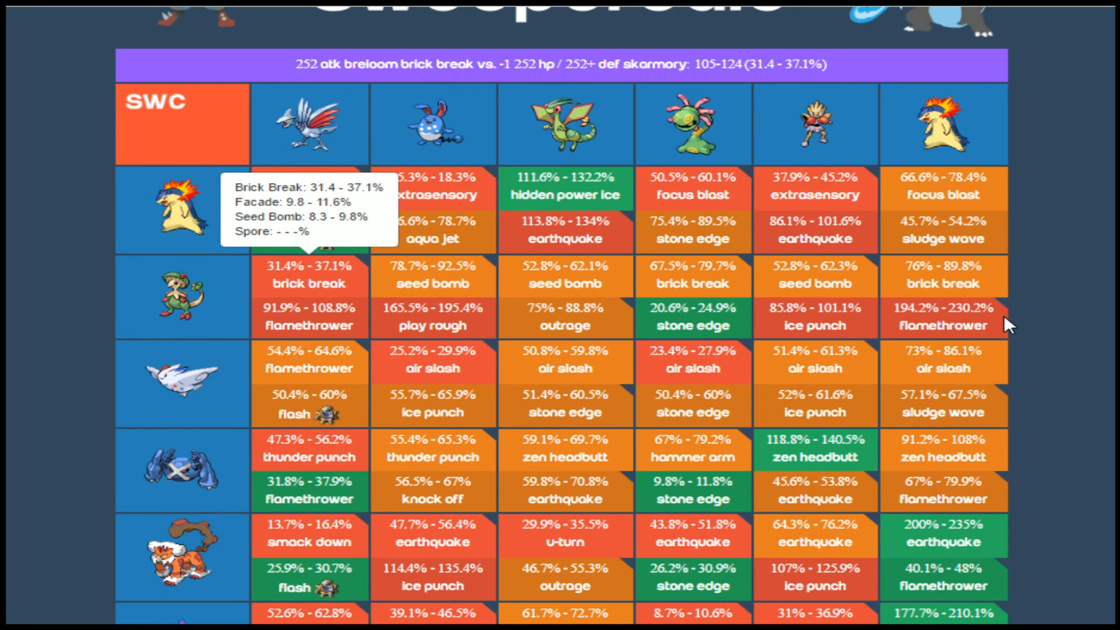
pyautogui.scroll(-6, 954, 189)
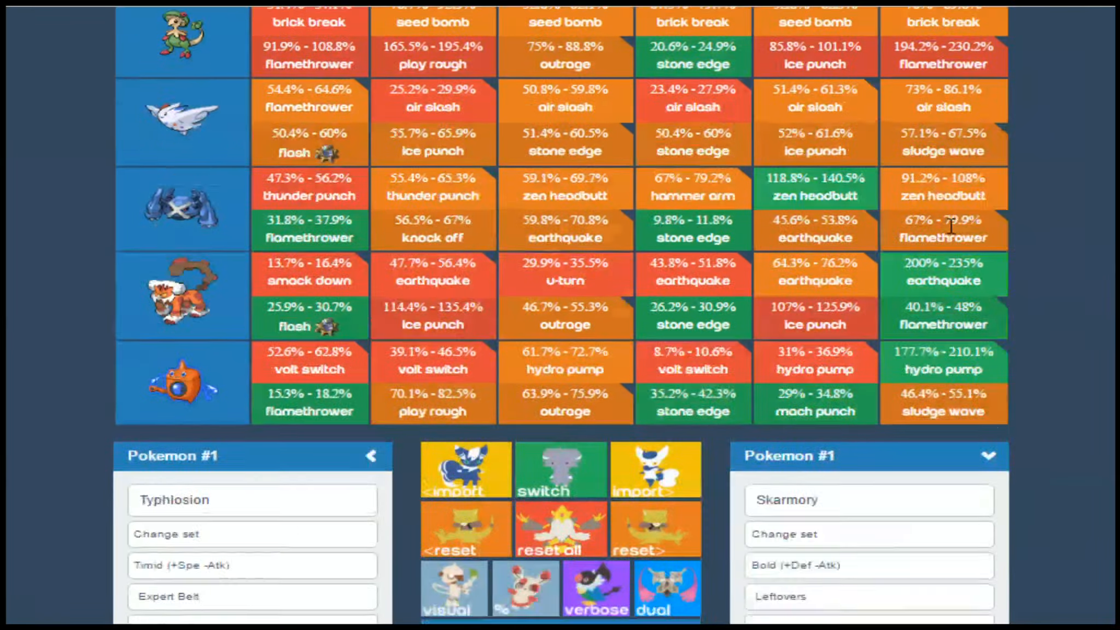
pyautogui.scroll(-10, 798, 49)
# Step: Collapse the first set and show the sixth Pokémon Typhlosion's IVs, EVs and stat boosts
pyautogui.click(795, 40)
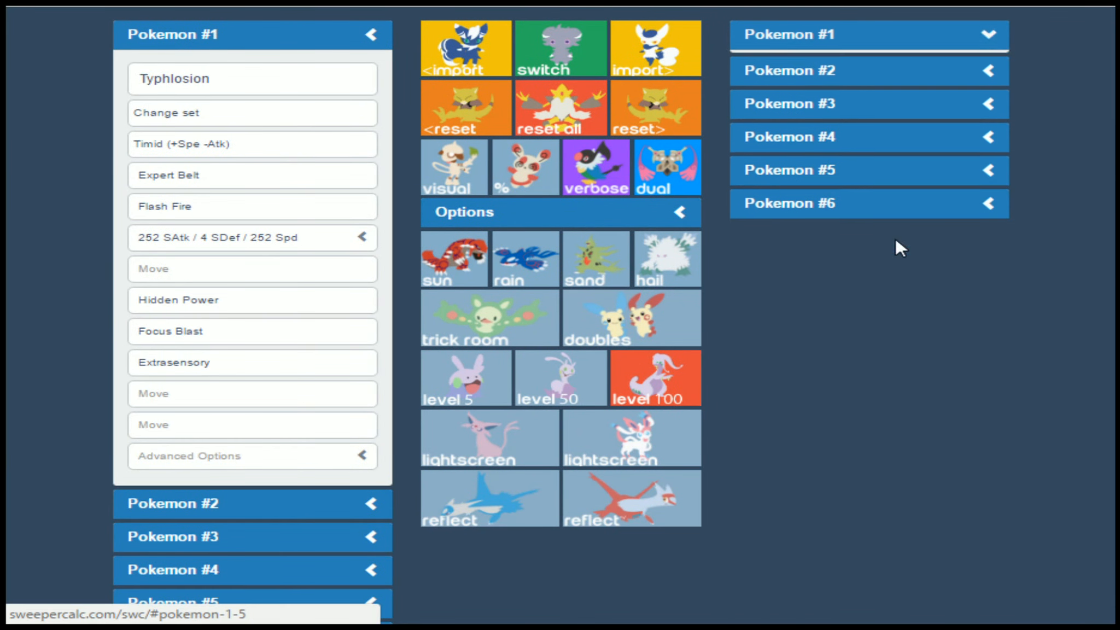
pyautogui.click(796, 167)
pyautogui.click(805, 196)
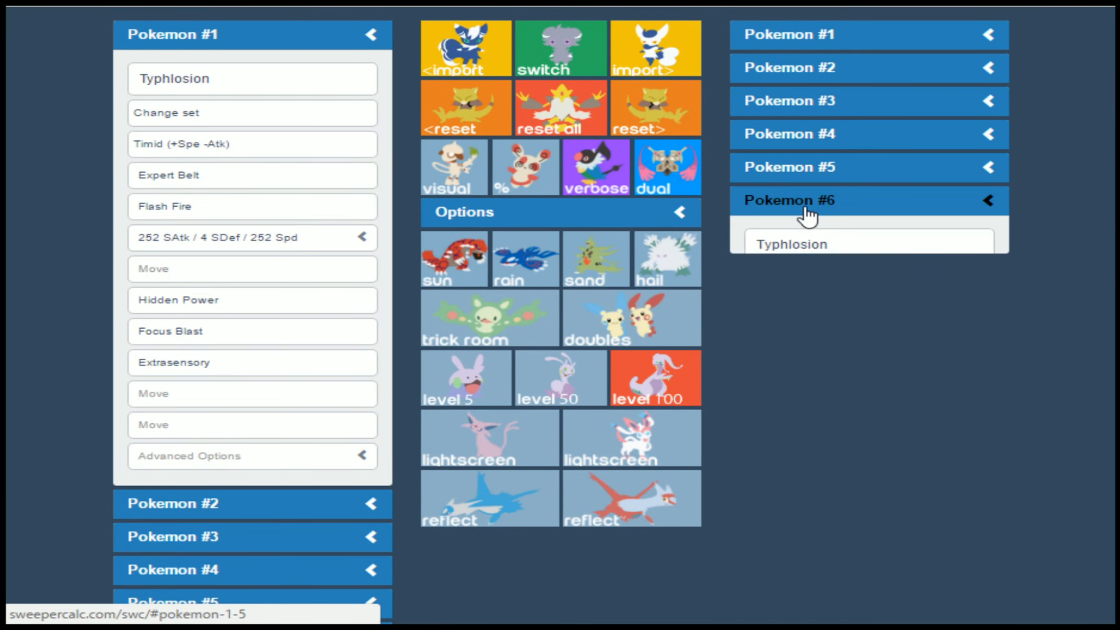
pyautogui.scroll(-1, 927, 418)
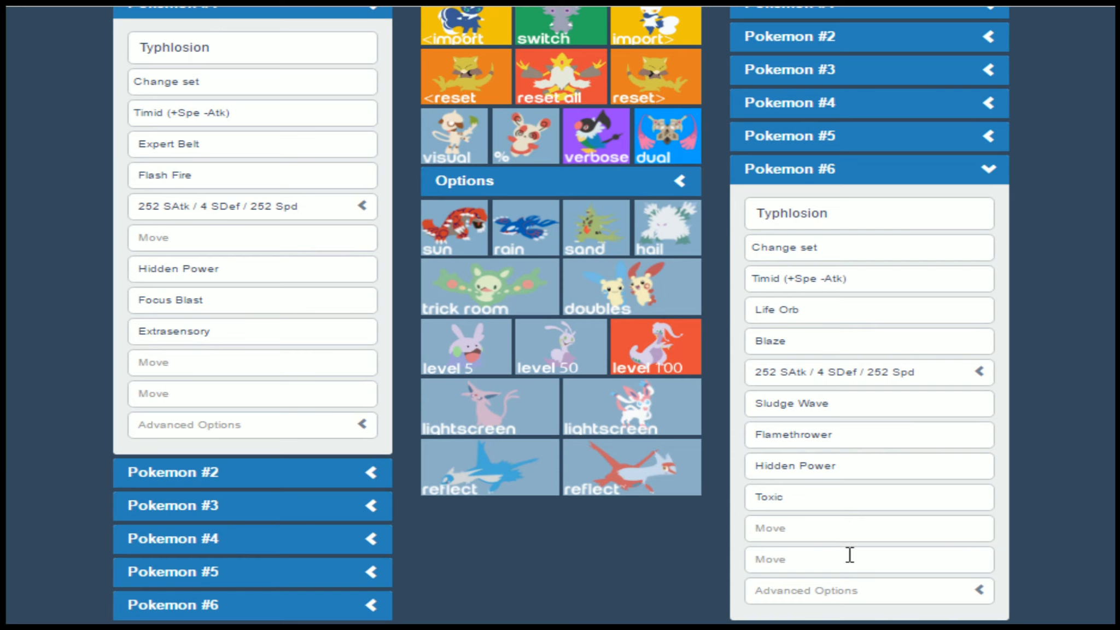
pyautogui.click(867, 585)
pyautogui.scroll(-2, 942, 487)
pyautogui.click(858, 435)
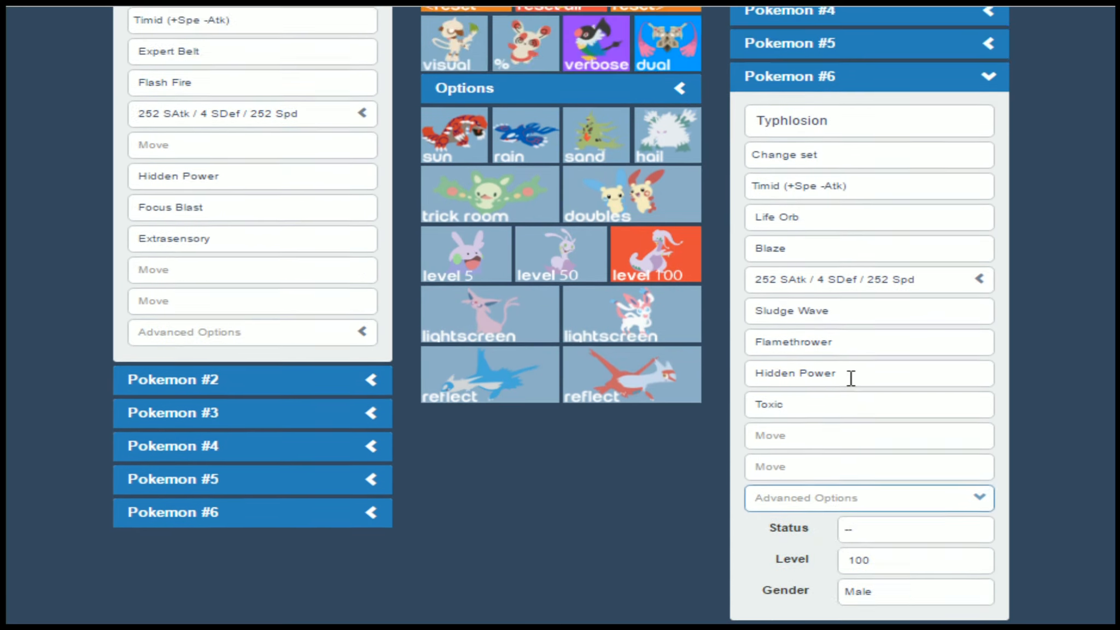
pyautogui.click(857, 375)
pyautogui.scroll(-2, 876, 374)
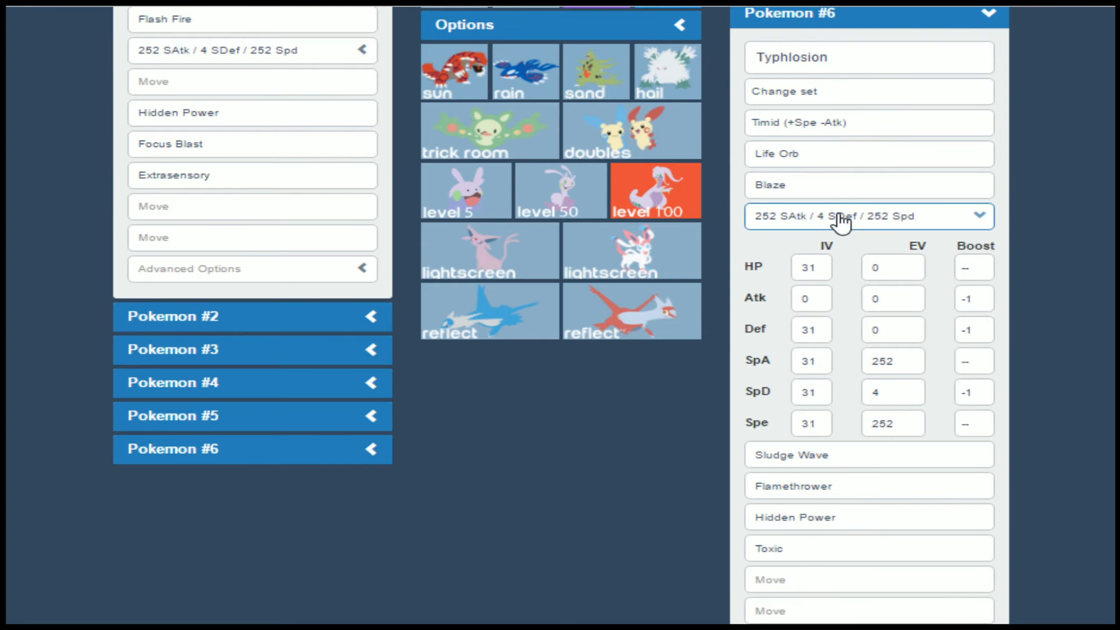
pyautogui.scroll(3, 842, 220)
pyautogui.scroll(-3, 893, 376)
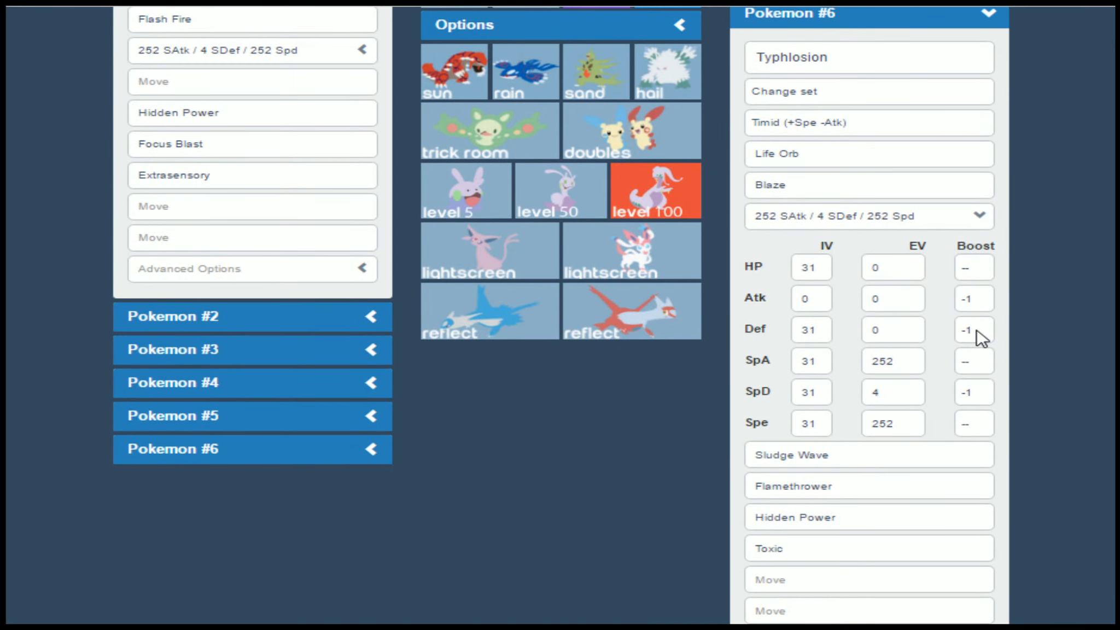
pyautogui.scroll(3, 987, 385)
pyautogui.click(802, 305)
pyautogui.scroll(7, 966, 339)
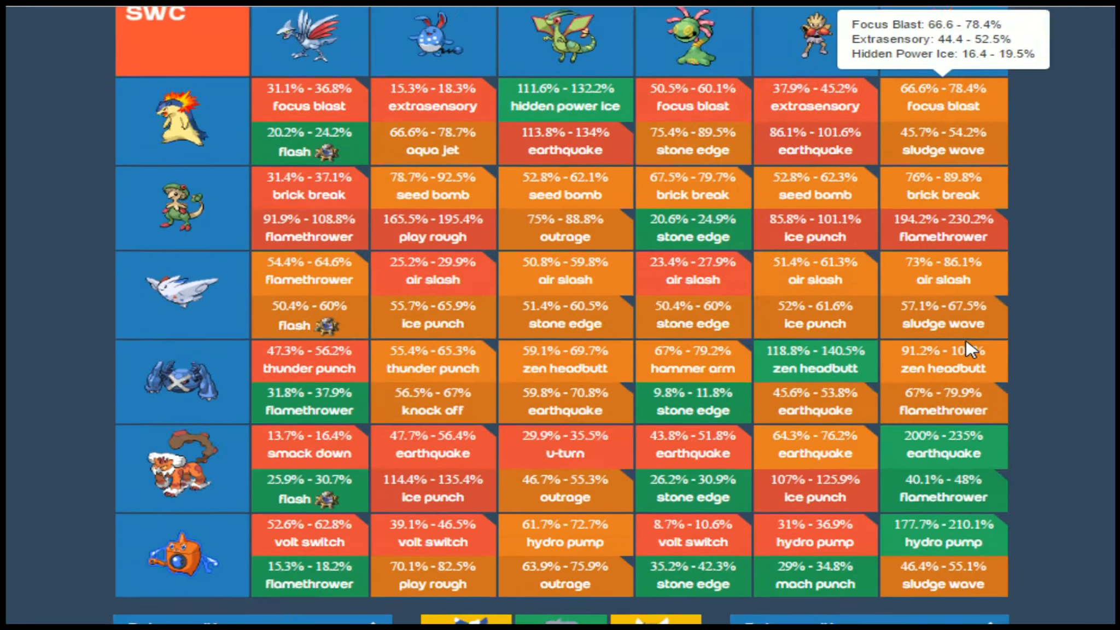
pyautogui.scroll(2, 1013, 308)
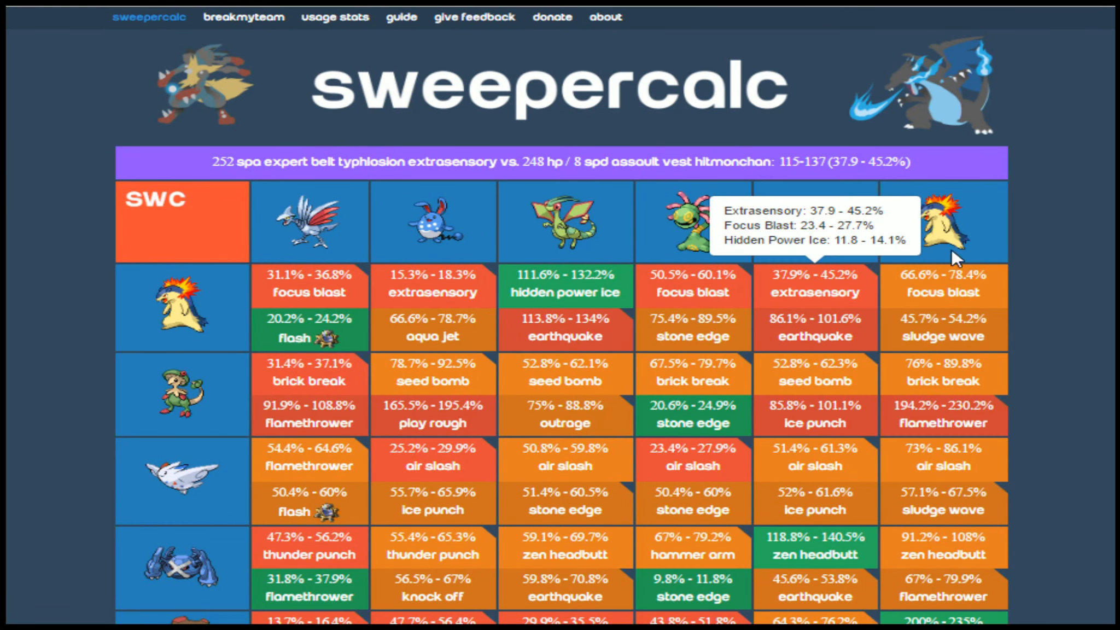
pyautogui.scroll(-4, 952, 252)
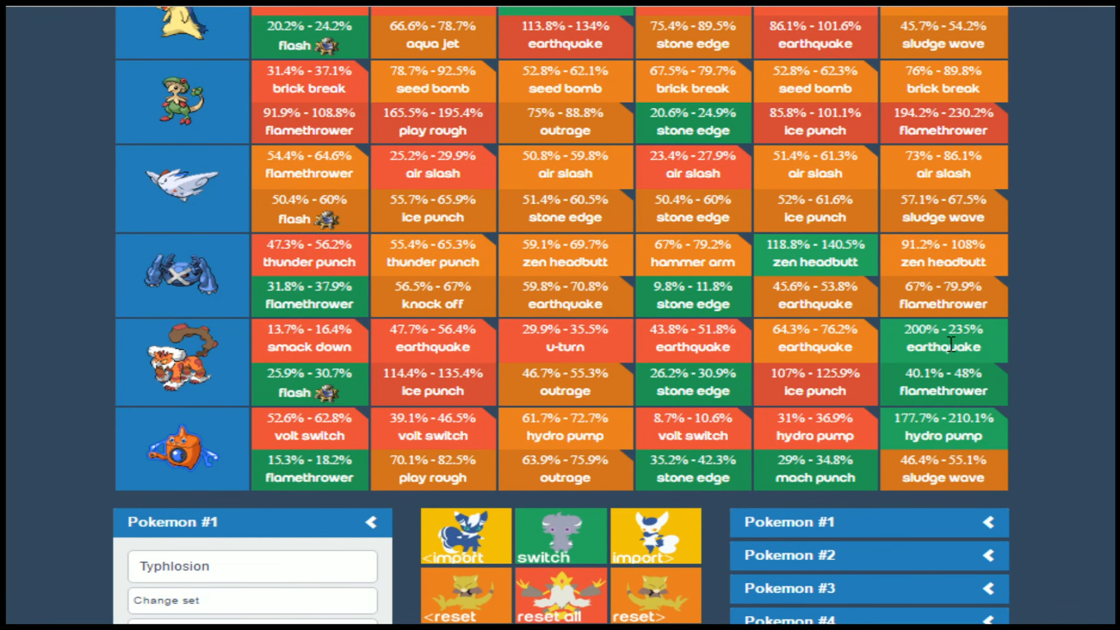
pyautogui.moveTo(943, 629)
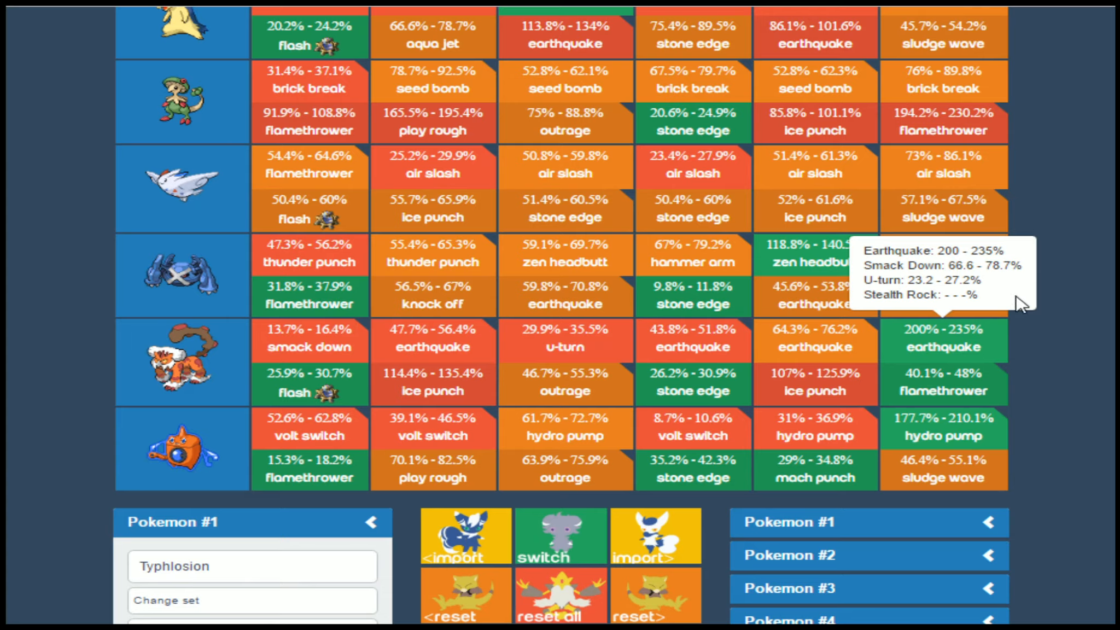
pyautogui.scroll(4, 953, 336)
pyautogui.scroll(-1, 646, 446)
pyautogui.scroll(-2, 645, 448)
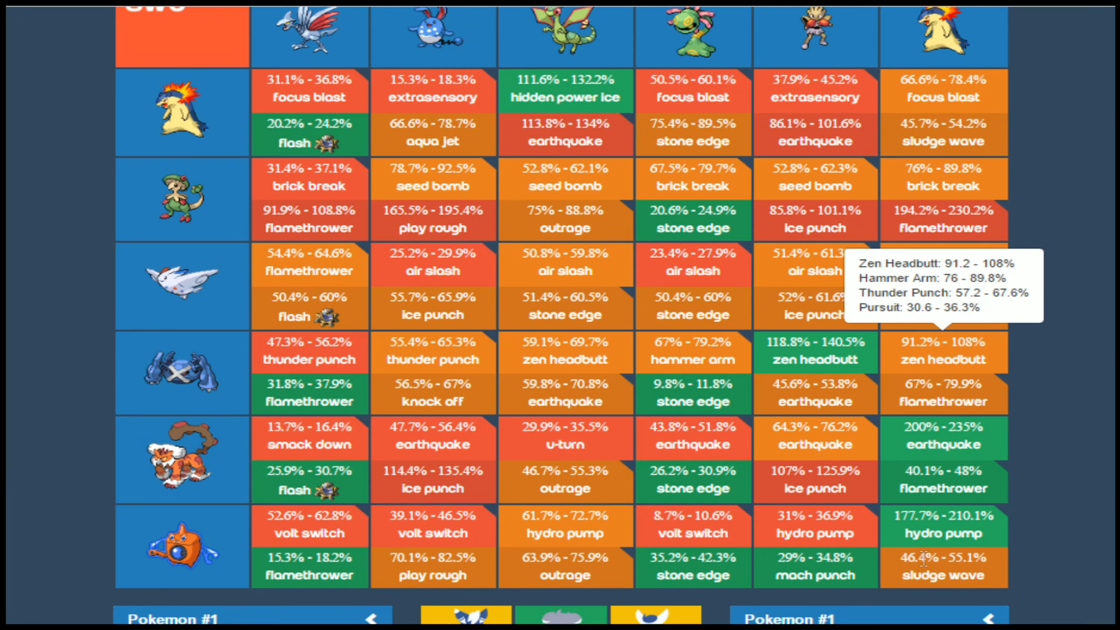
pyautogui.moveTo(943, 210)
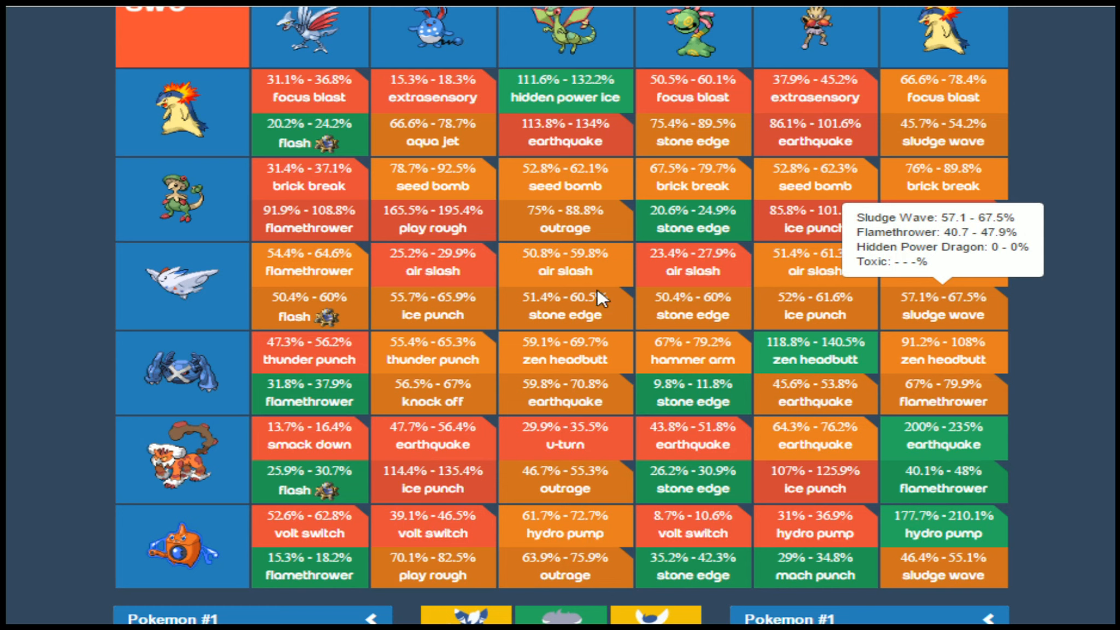
# Step: Show Togekiss's Air Slash calcs against Flygon and Hitmonchan
pyautogui.click(547, 267)
pyautogui.click(440, 349)
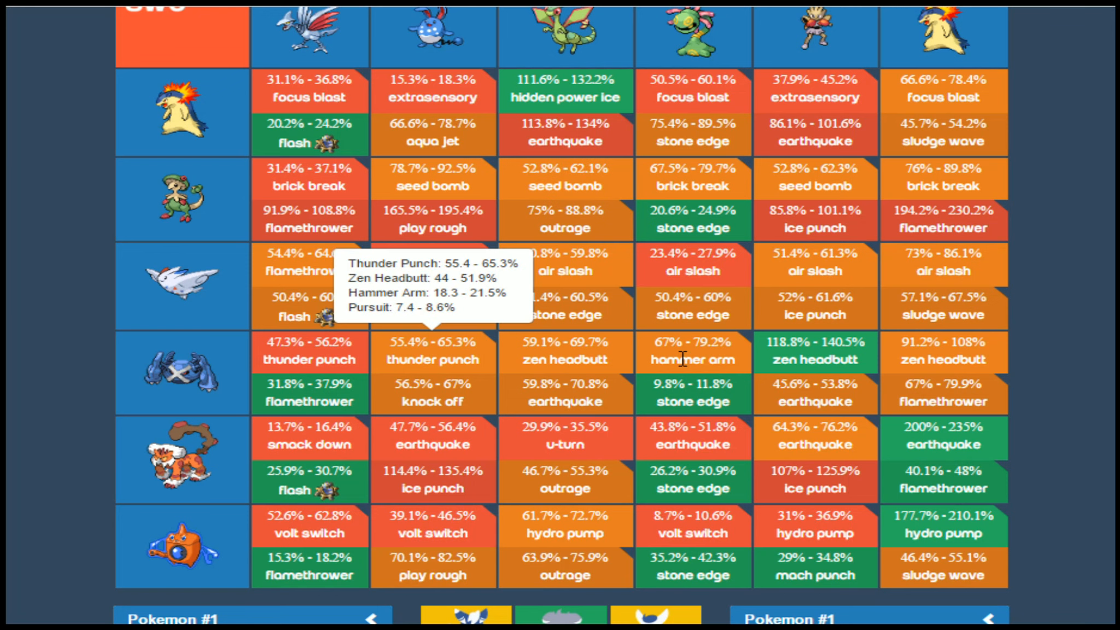
pyautogui.click(683, 358)
pyautogui.click(557, 268)
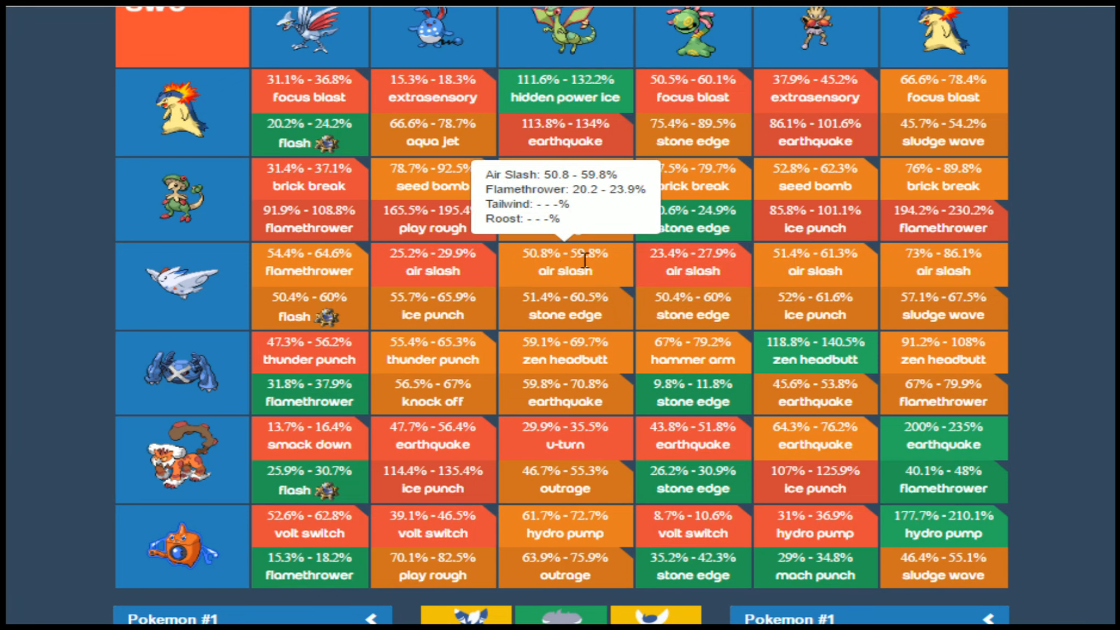
pyautogui.click(815, 262)
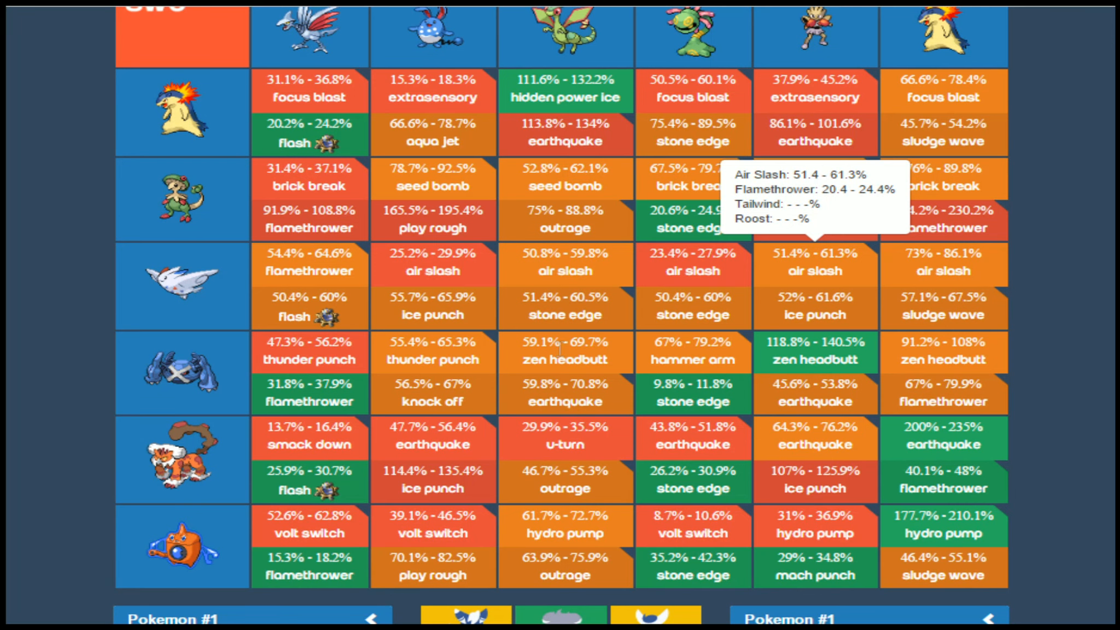
# Step: Show Metagross's Zen Headbutt and Thunder Punch calcs against Flygon and the second threat
pyautogui.click(526, 354)
pyautogui.click(435, 343)
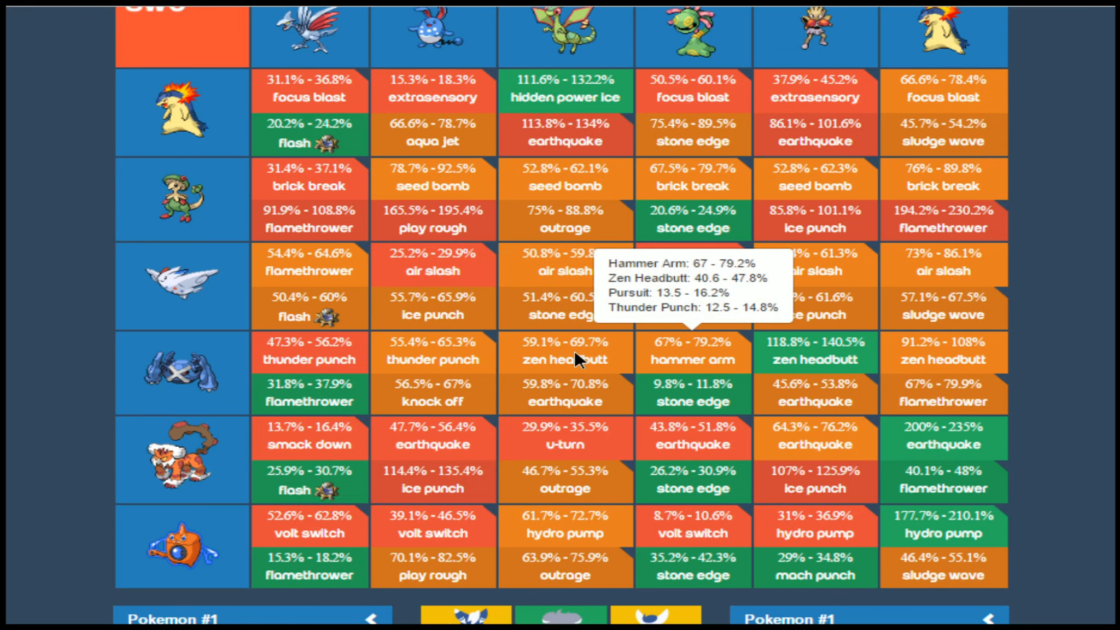
pyautogui.moveTo(565, 479)
pyautogui.scroll(-3, 560, 493)
pyautogui.scroll(-1, 560, 494)
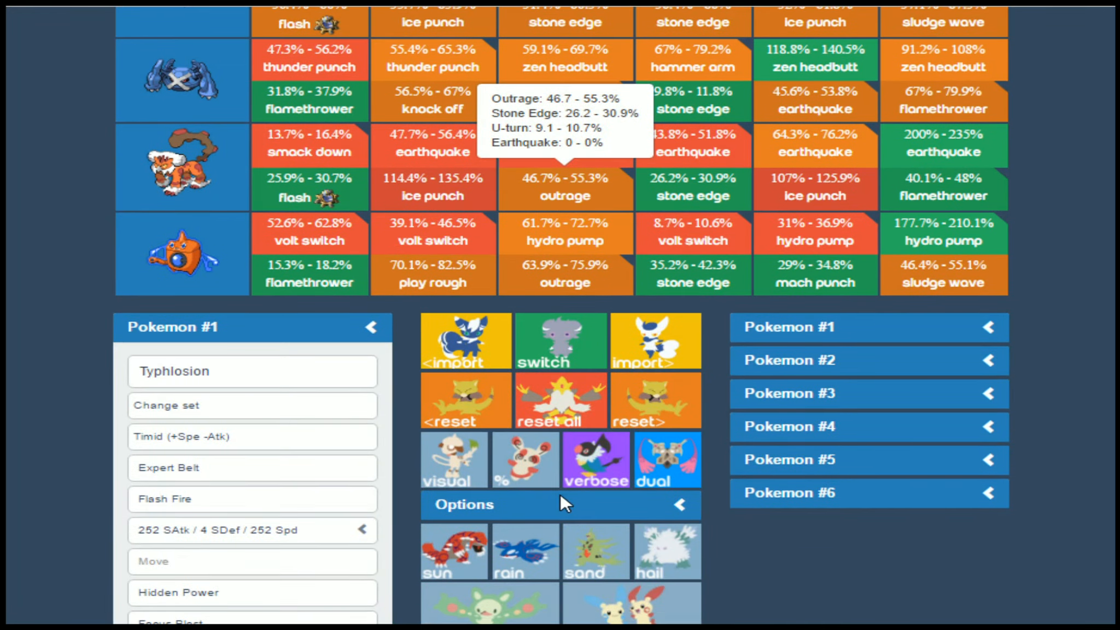
pyautogui.scroll(4, 560, 494)
pyautogui.scroll(2, 563, 495)
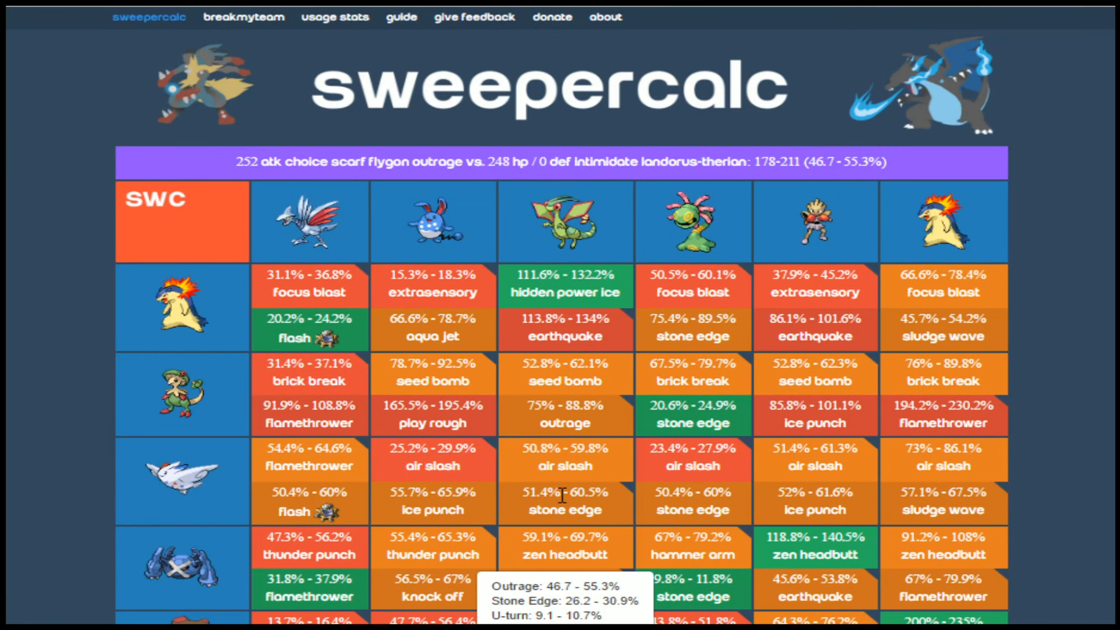
pyautogui.scroll(-1, 474, 350)
pyautogui.scroll(-2, 238, 229)
pyautogui.scroll(2, 238, 229)
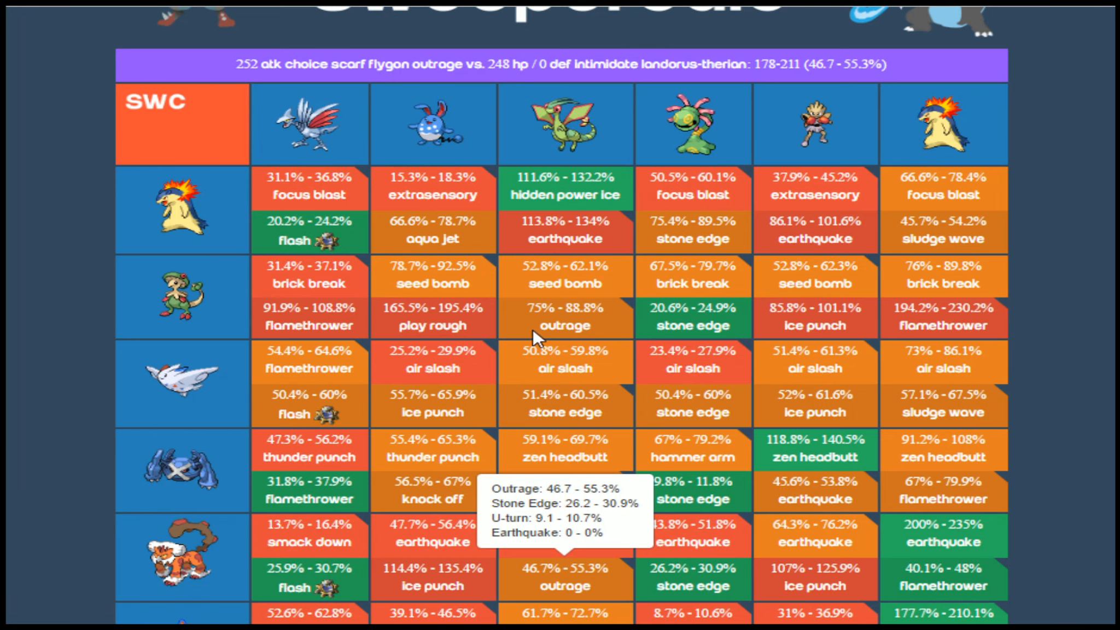
pyautogui.scroll(-1, 531, 330)
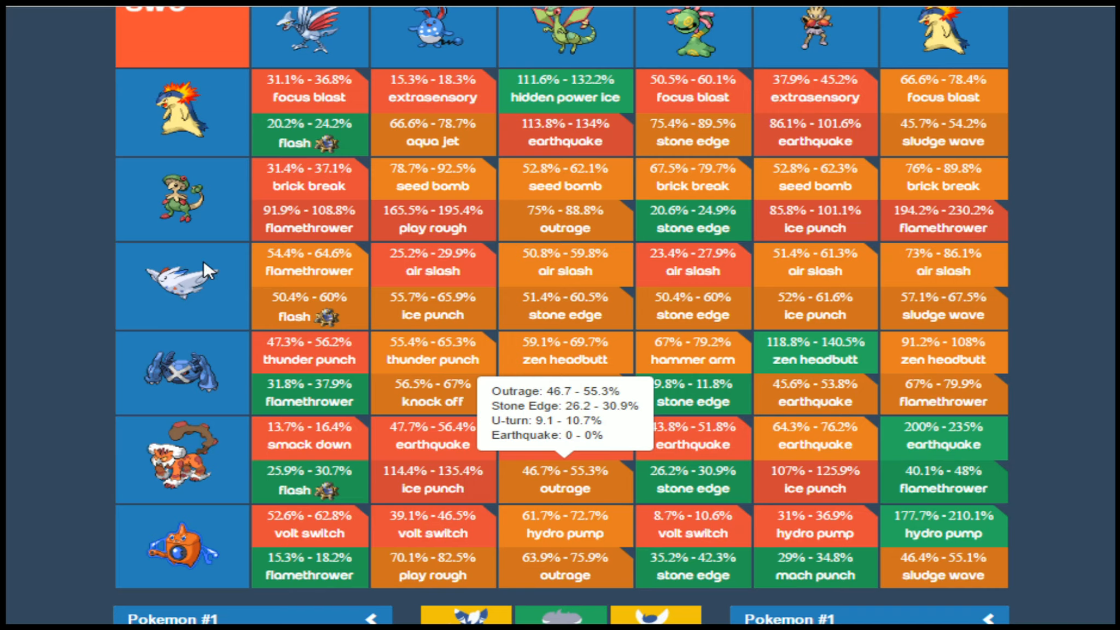
pyautogui.scroll(1, 197, 263)
pyautogui.scroll(-1, 240, 287)
pyautogui.scroll(2, 631, 455)
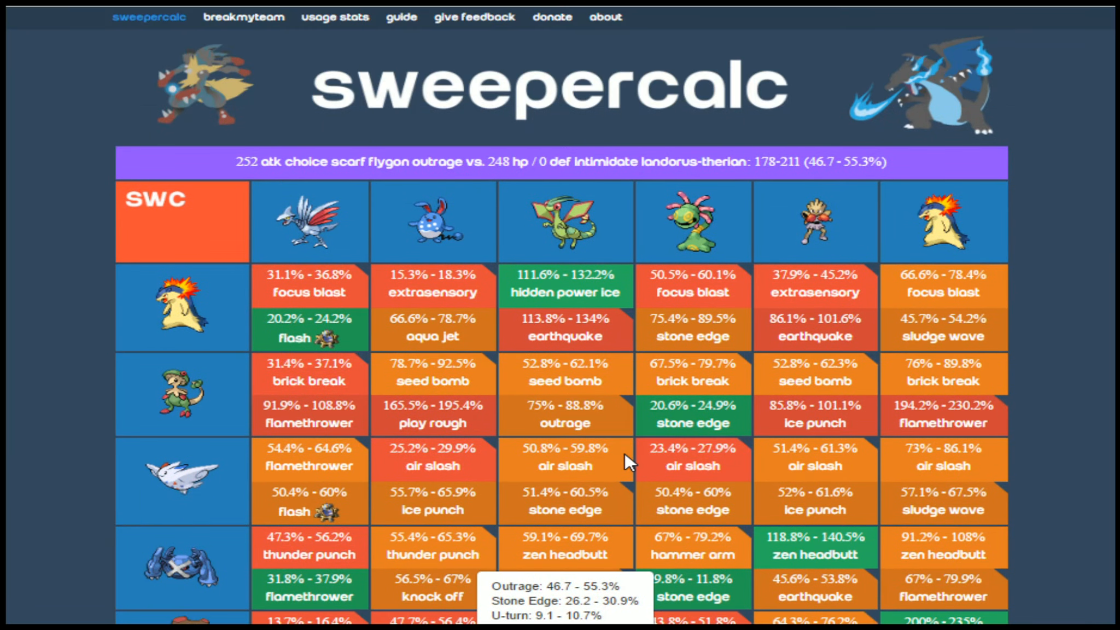
pyautogui.scroll(-2, 624, 453)
pyautogui.scroll(1, 563, 165)
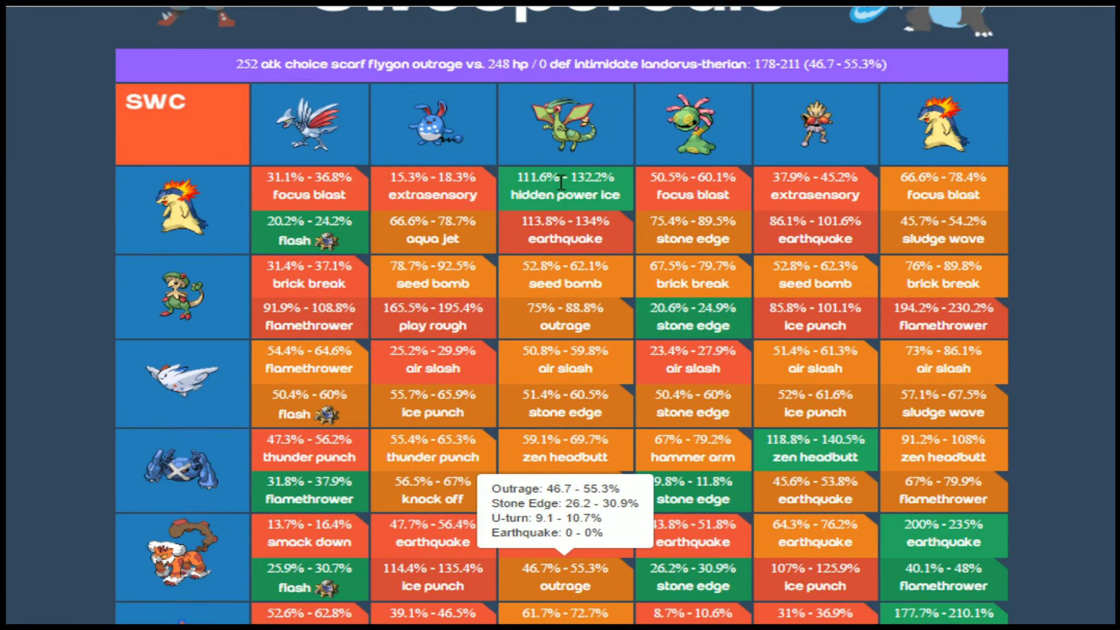
pyautogui.scroll(-1, 468, 70)
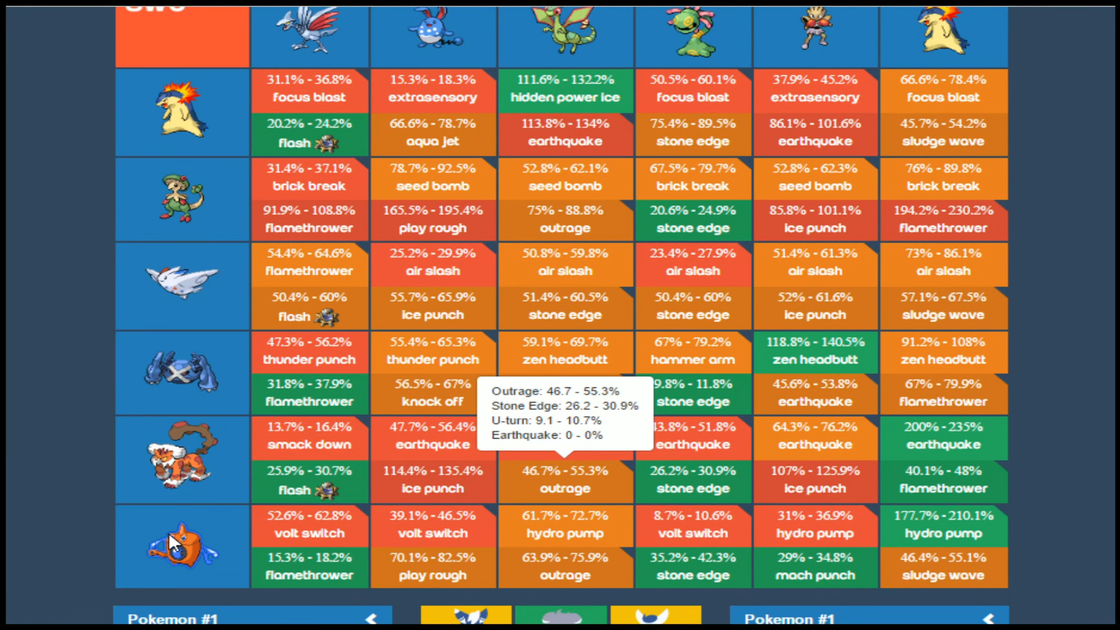
pyautogui.scroll(1, 348, 560)
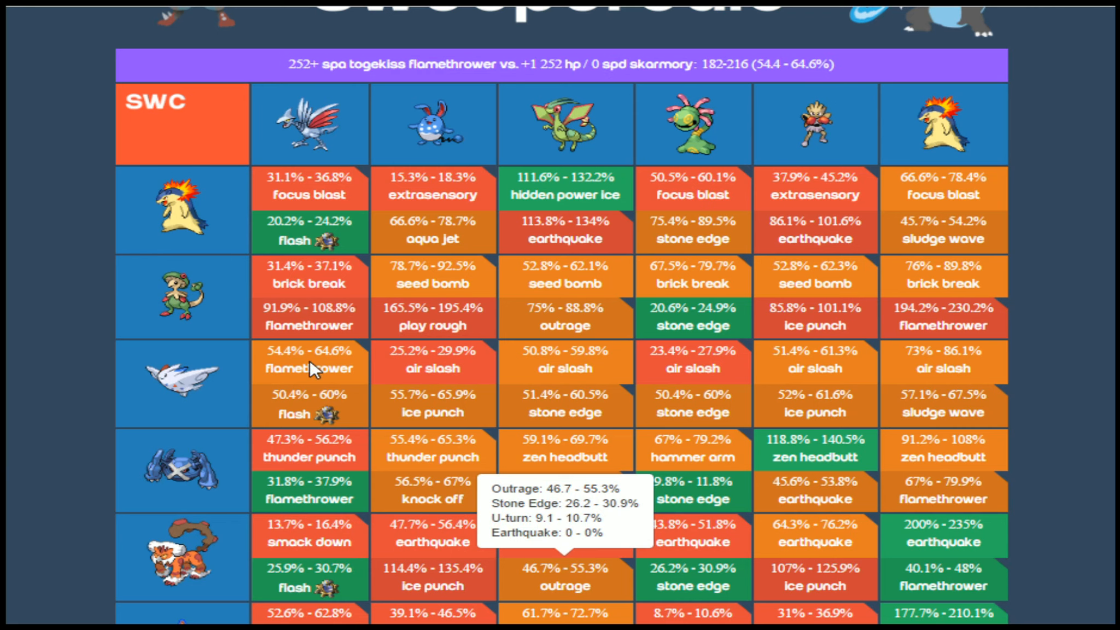
pyautogui.scroll(-1, 371, 380)
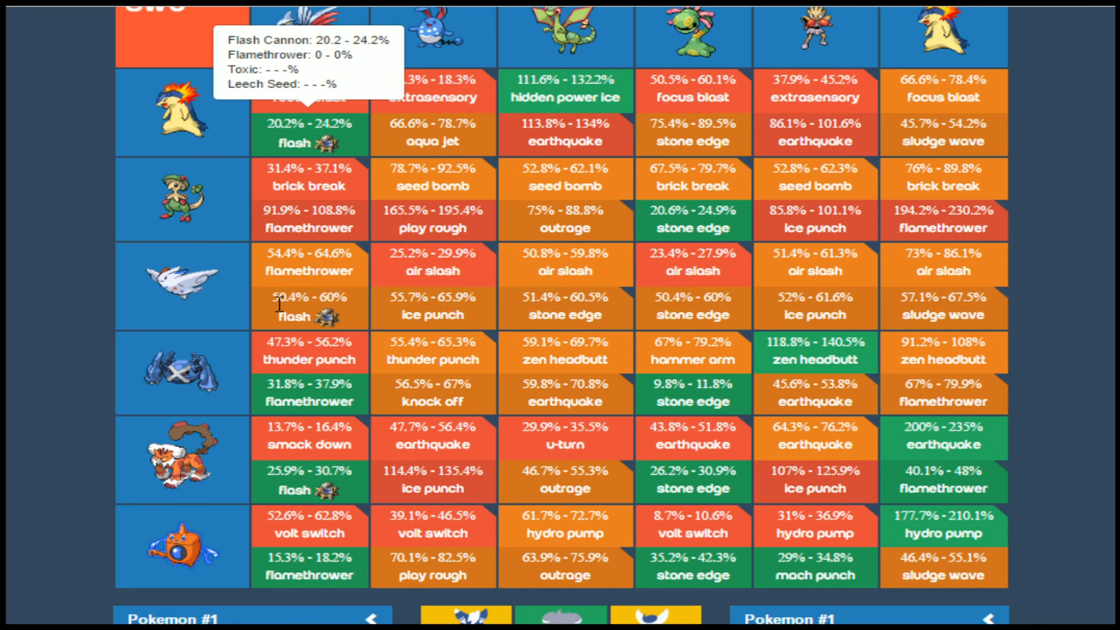
pyautogui.scroll(1, 284, 391)
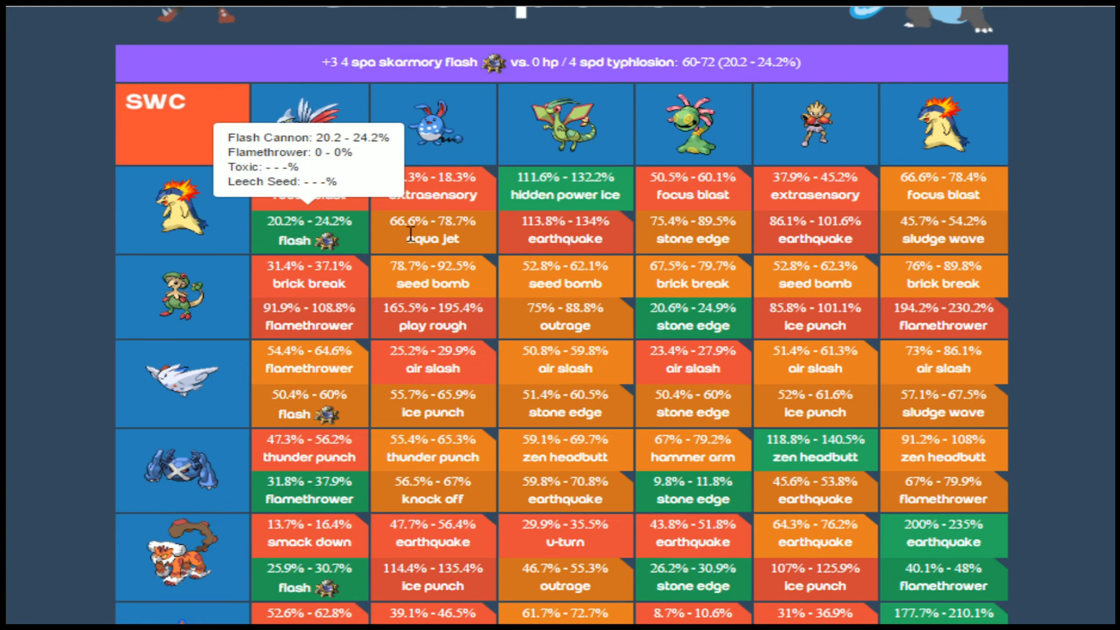
pyautogui.scroll(-3, 372, 409)
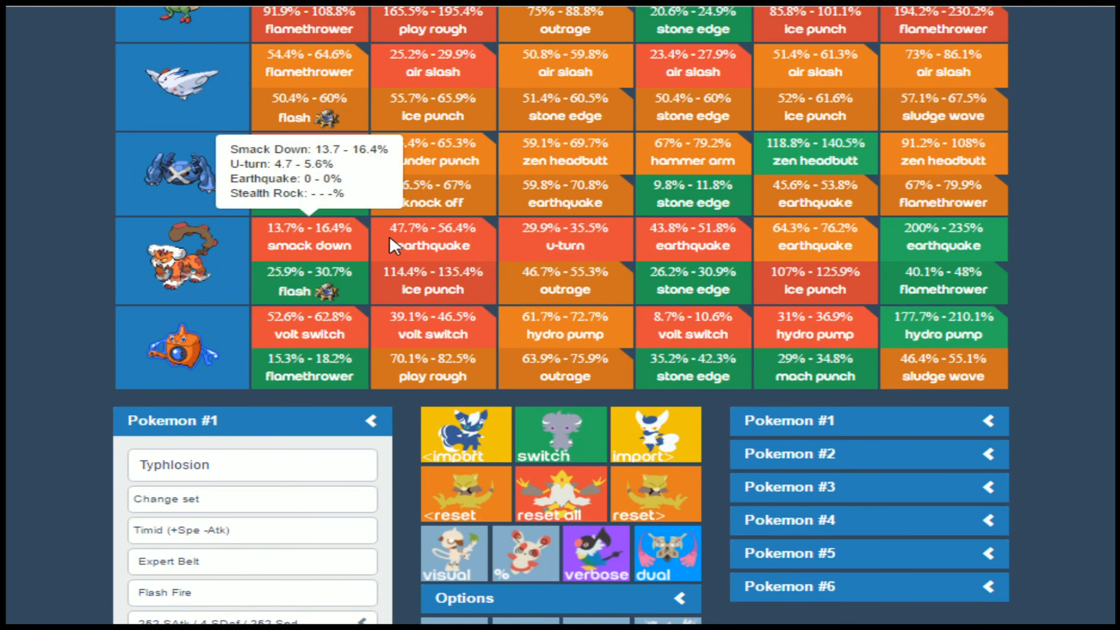
pyautogui.scroll(2, 389, 235)
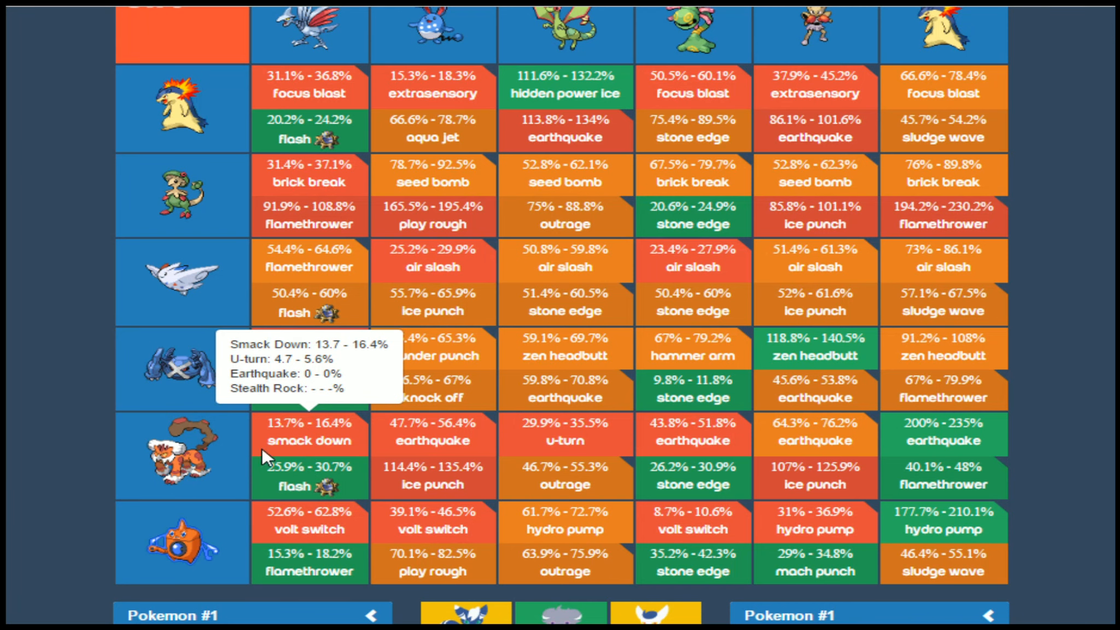
pyautogui.scroll(2, 461, 434)
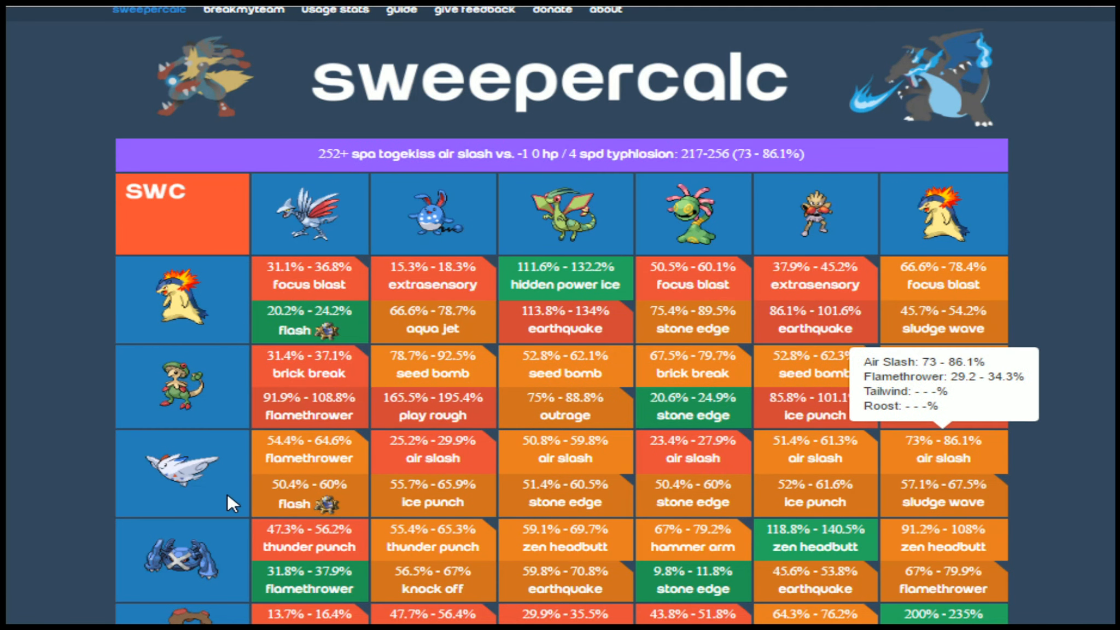
pyautogui.scroll(-3, 289, 482)
pyautogui.scroll(2, 332, 437)
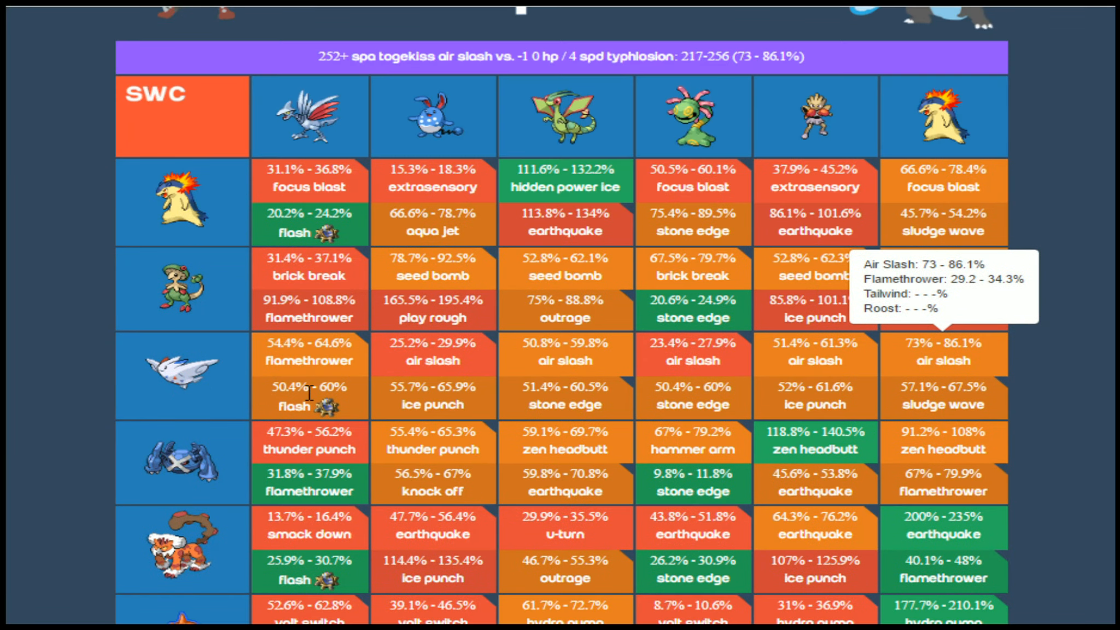